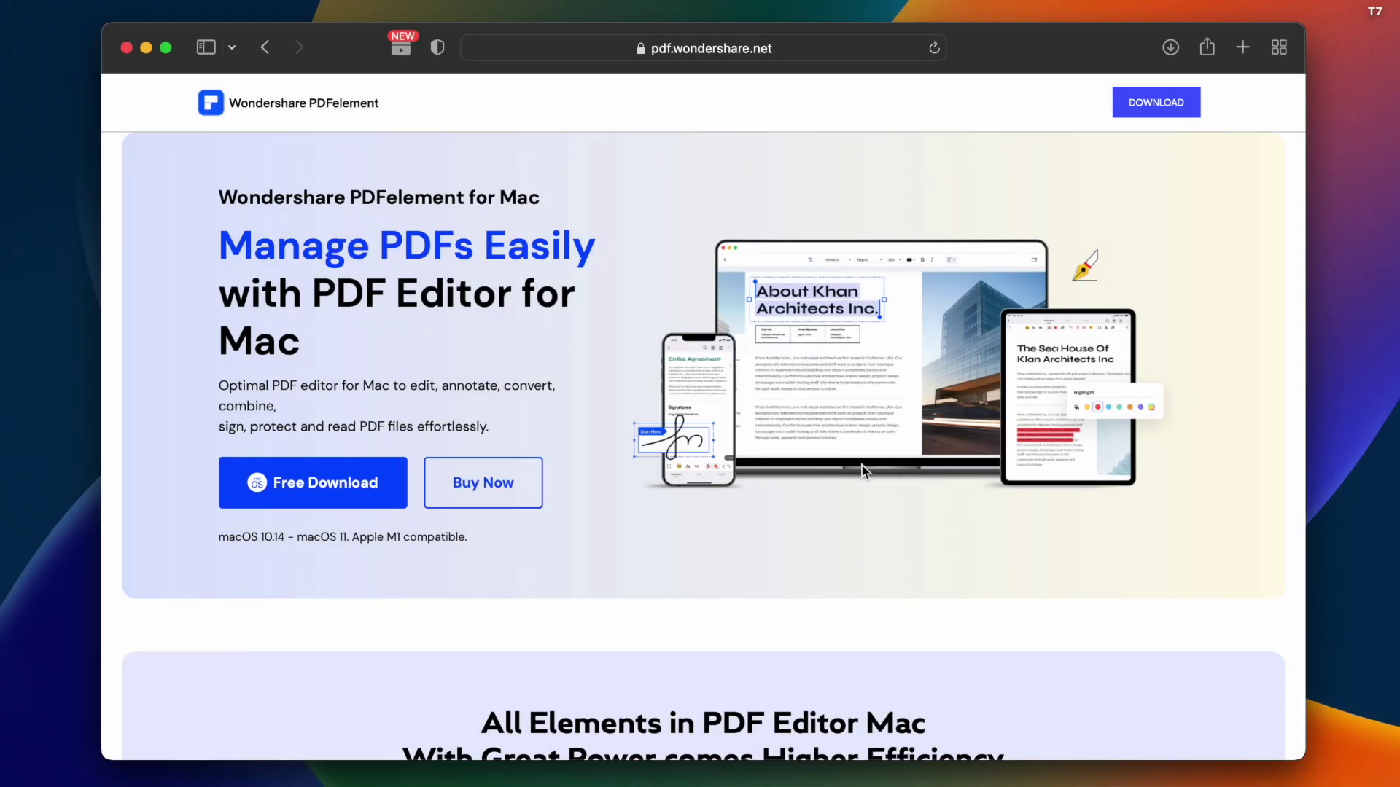
Scroll the PDFelement for Mac page down to the 'All Elements in PDF Editor Mac' section
scroll(862, 466, "down", 5)
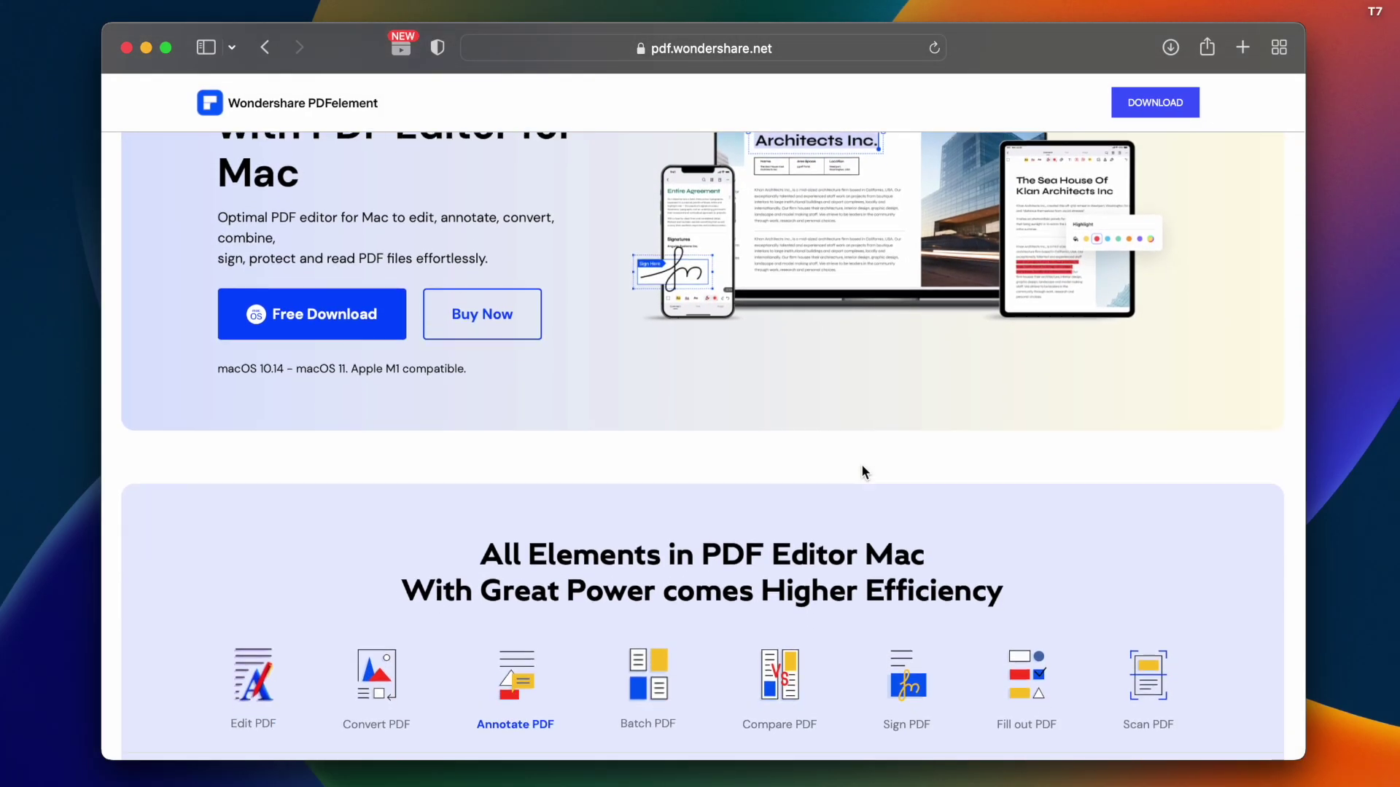
scroll(861, 471, "down", 2)
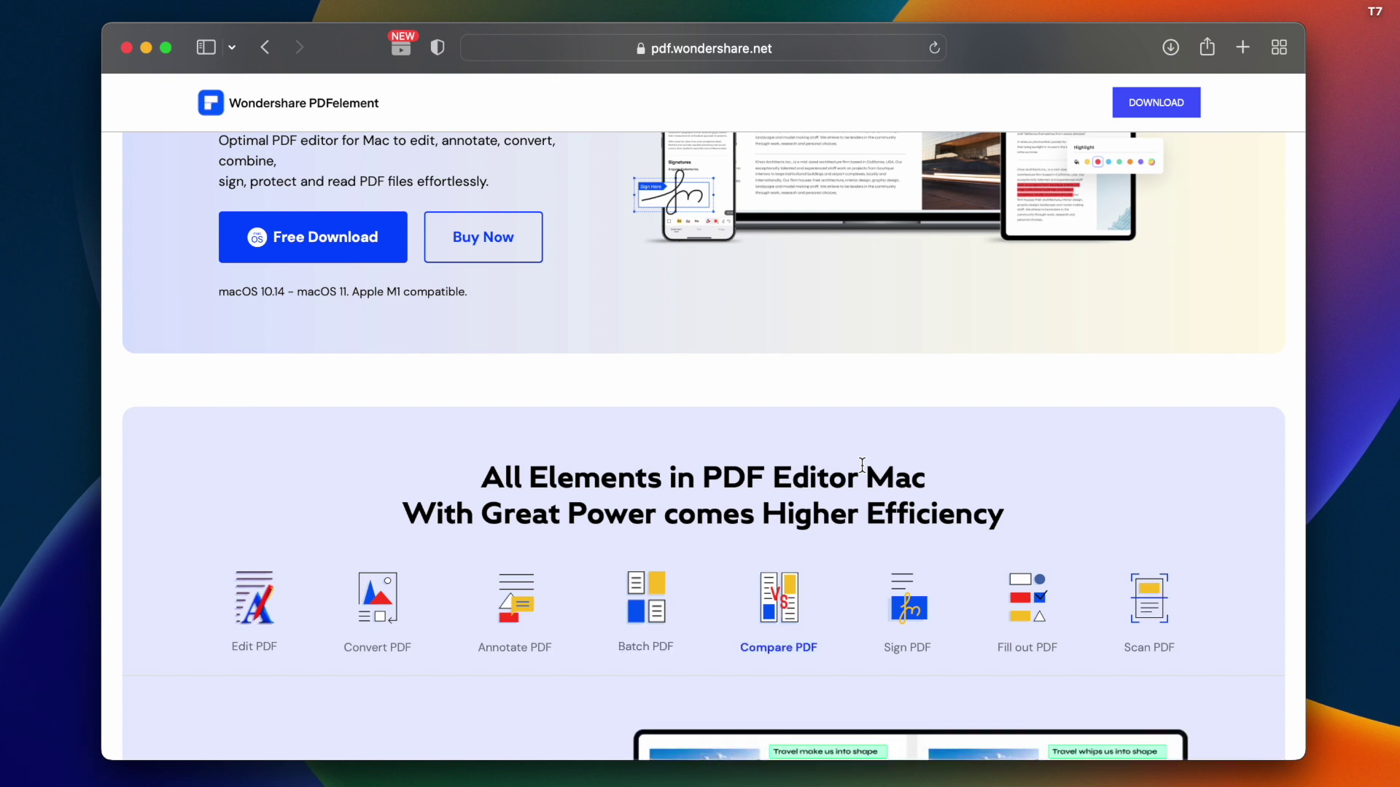
Scroll past the feature carousel to the Desktop, Mobile and Document Cloud comparison table
scroll(862, 466, "down", 2)
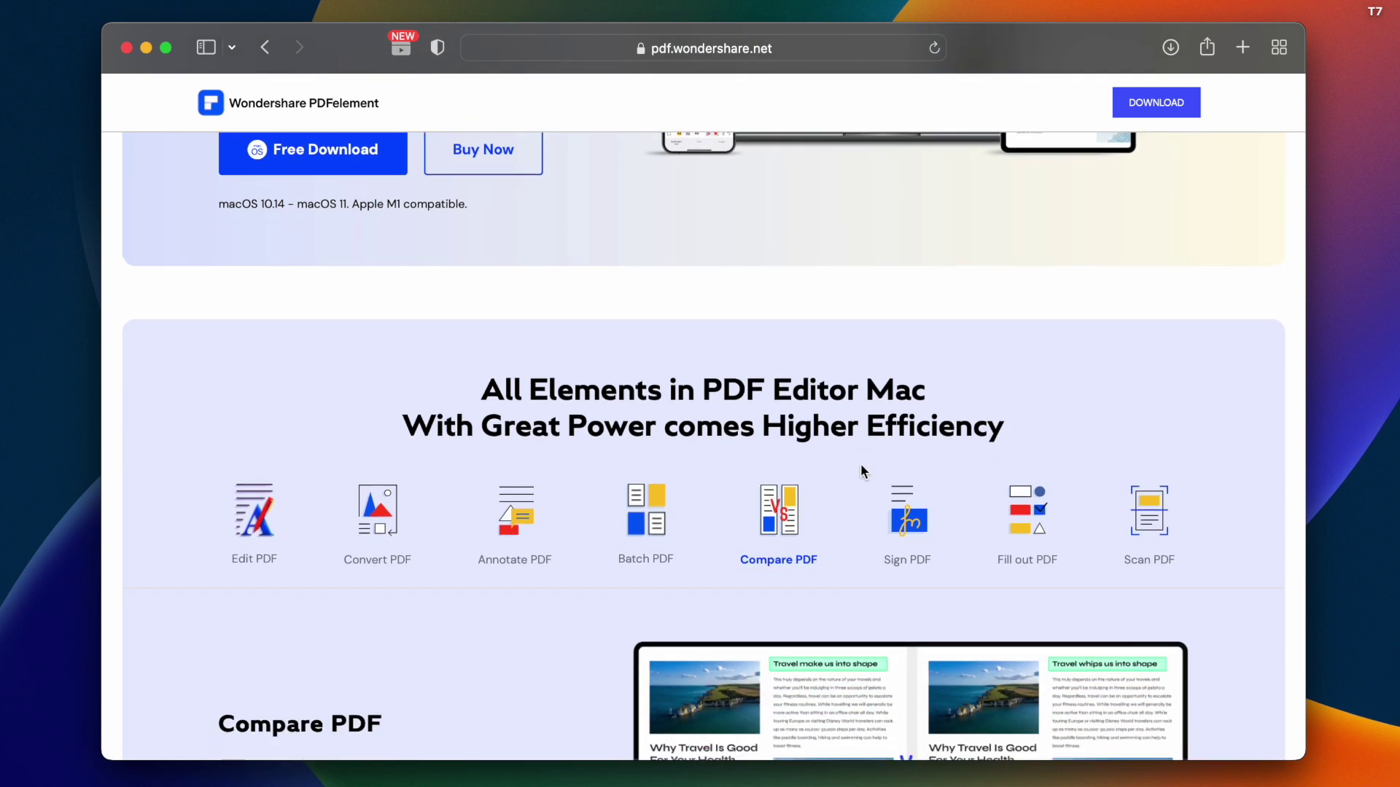
scroll(861, 471, "down", 3)
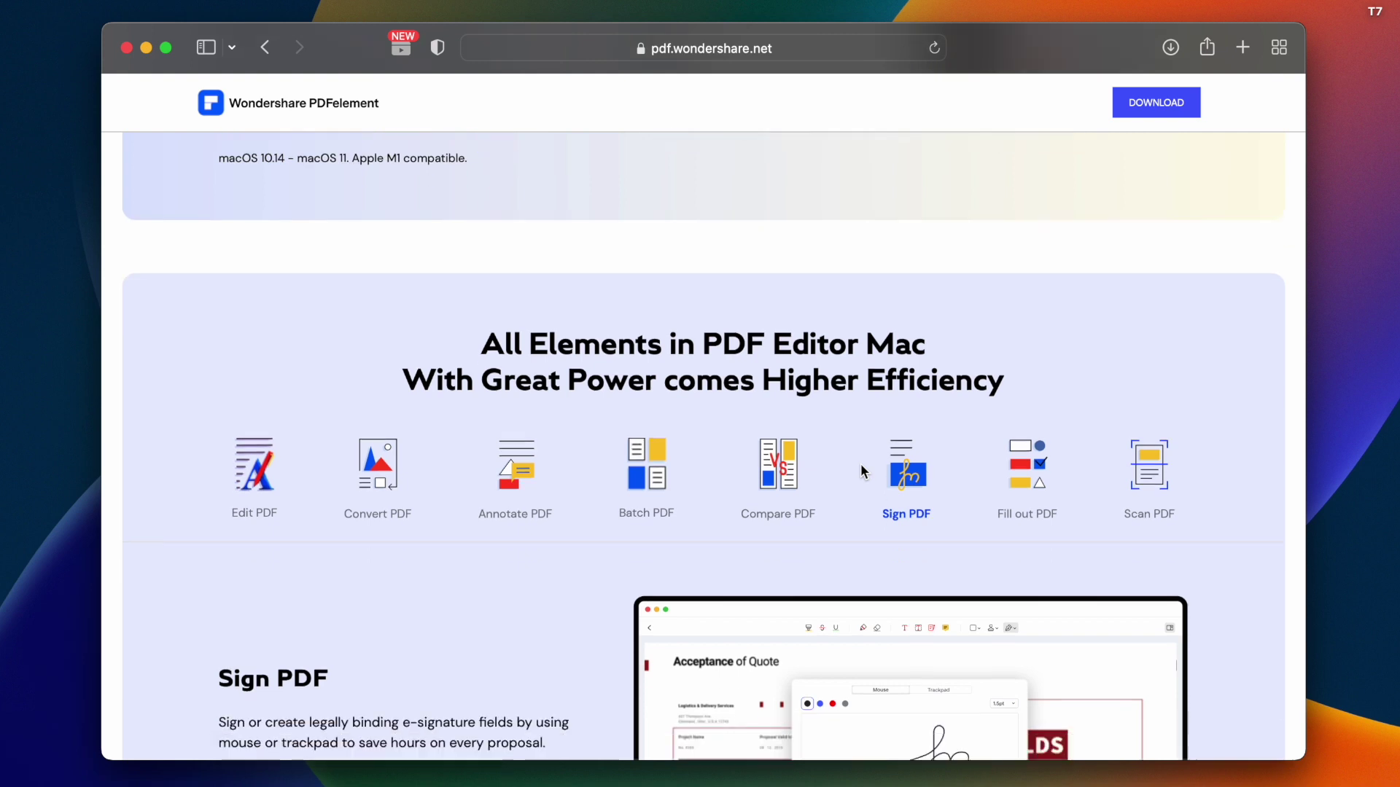
scroll(565, 432, "down", 2)
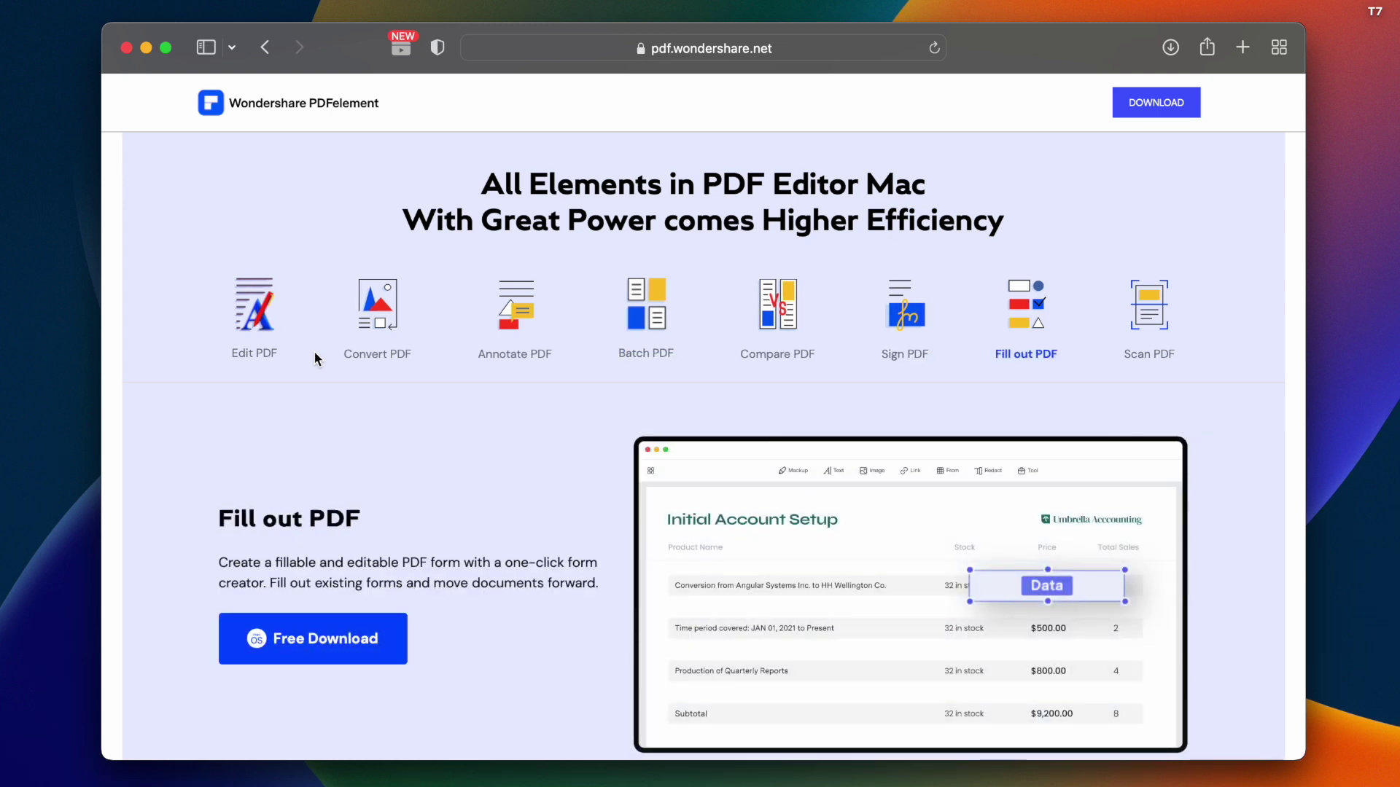
scroll(1196, 344, "down", 10)
scroll(1196, 346, "down", 1)
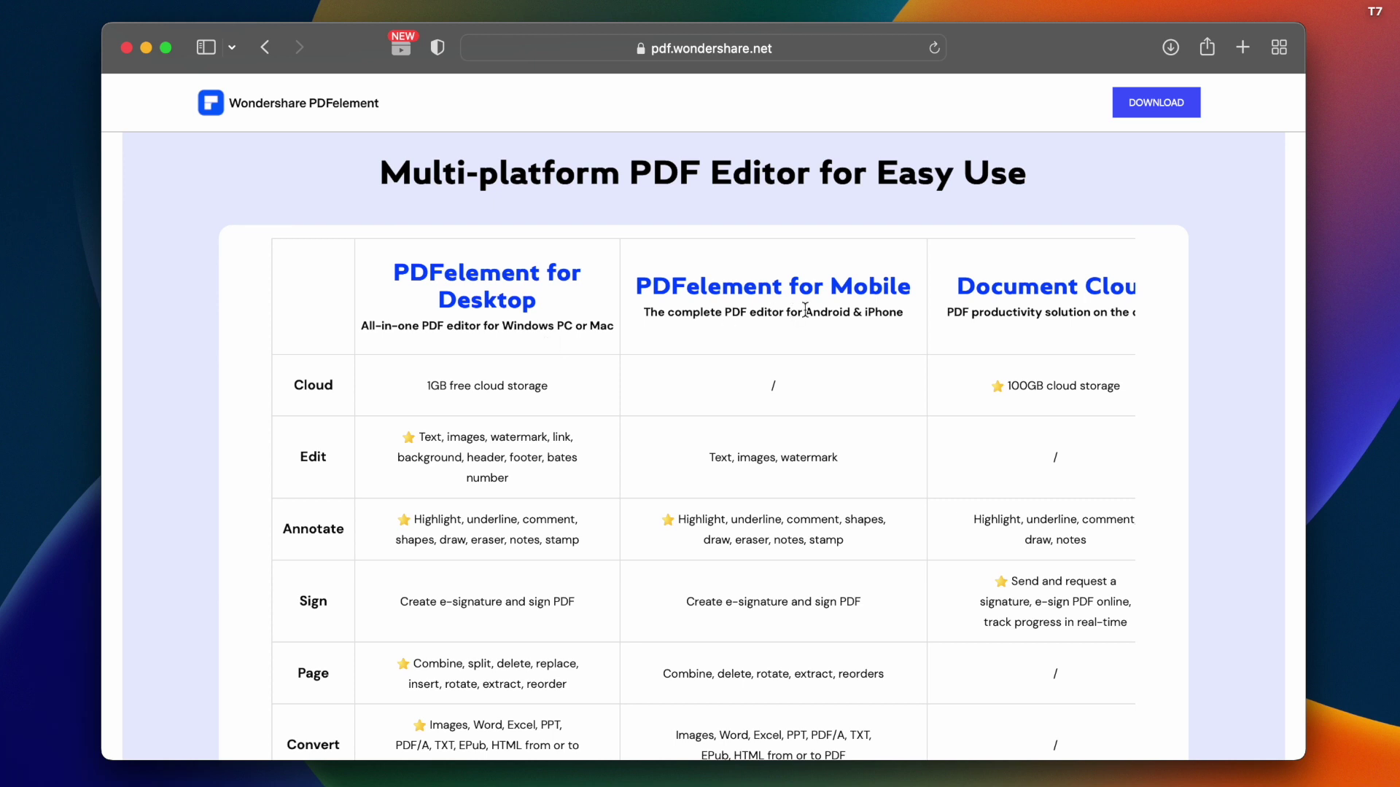
Scroll the comparison table sideways, then down to 'Simple PDF Tools for Everyone, Everywhere'
scroll(892, 313, "right", 3)
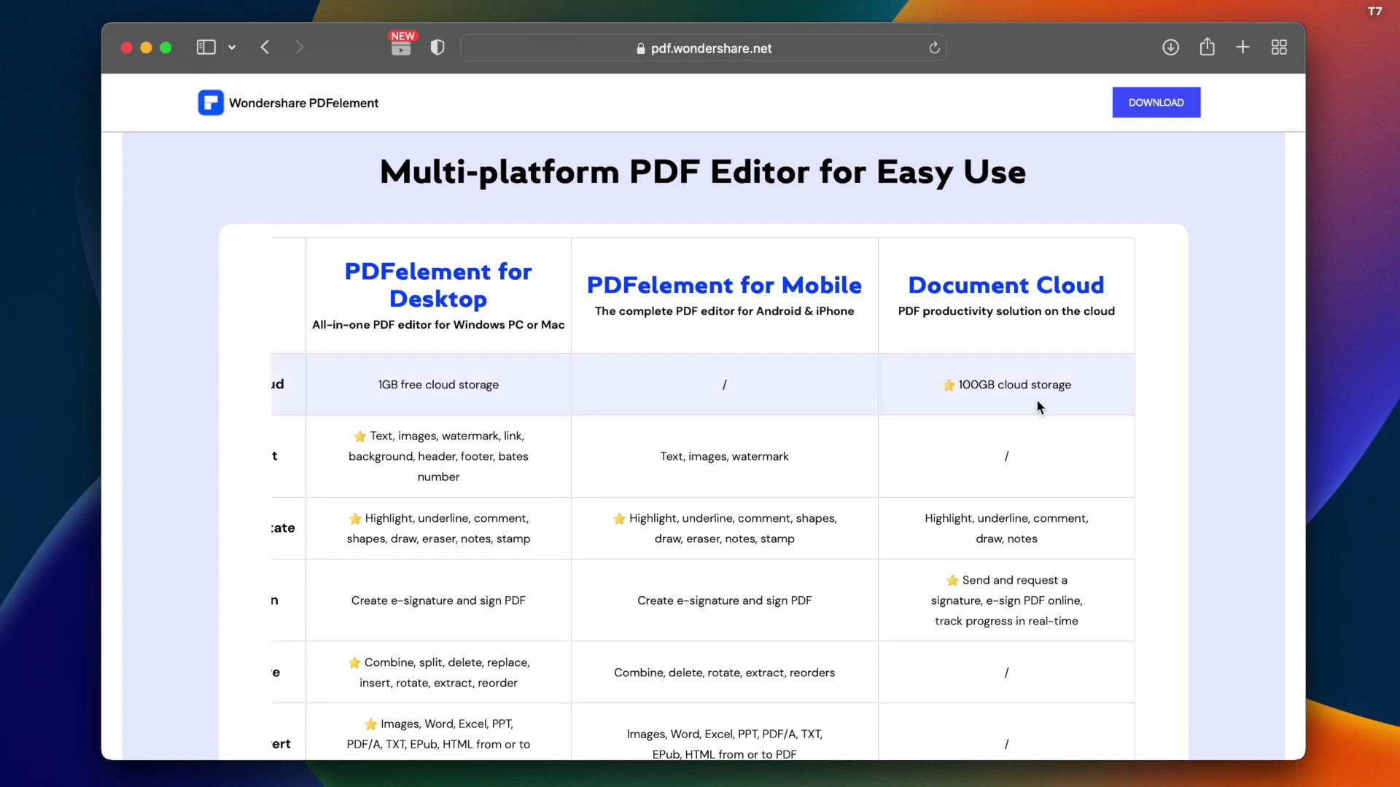
scroll(1036, 401, "down", 2)
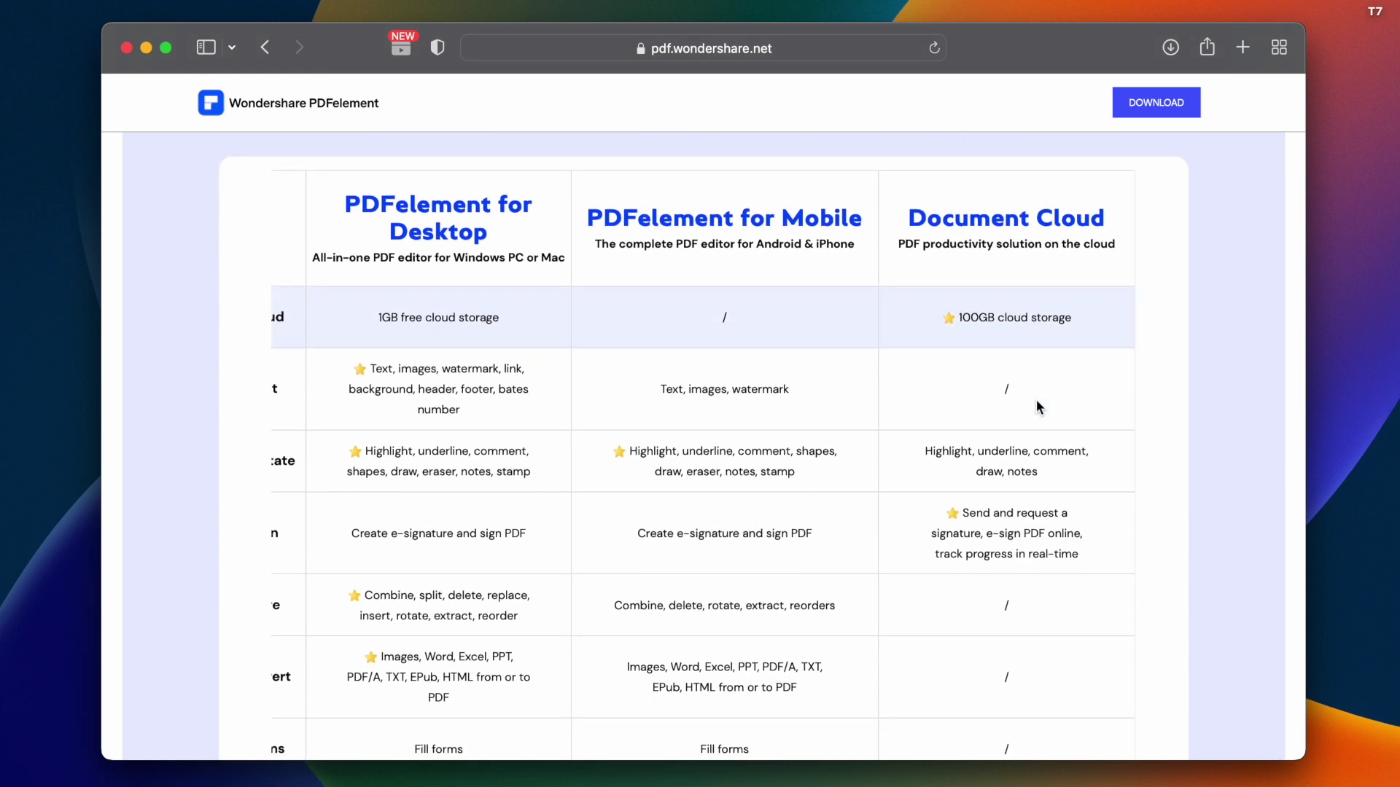
scroll(1036, 402, "left", 3)
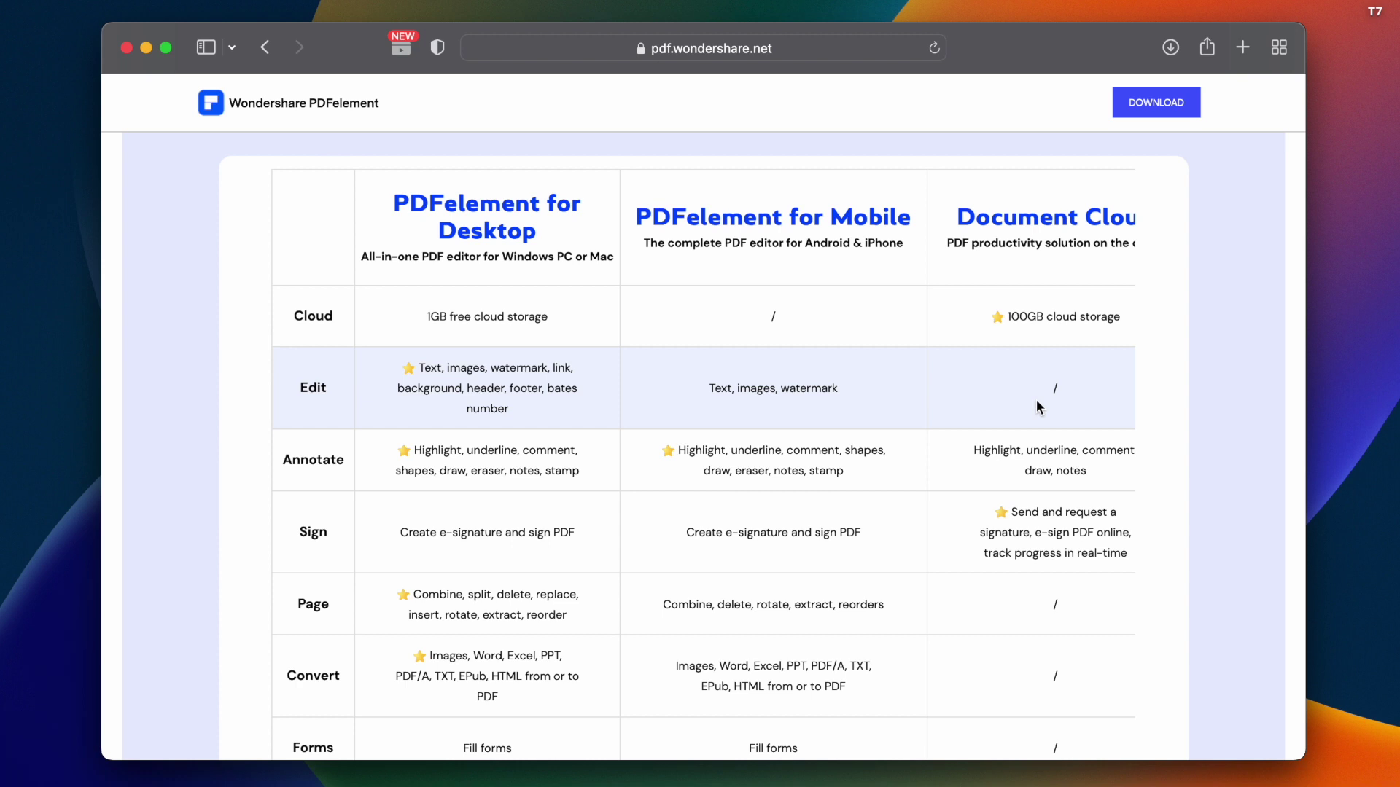
scroll(1040, 406, "down", 15)
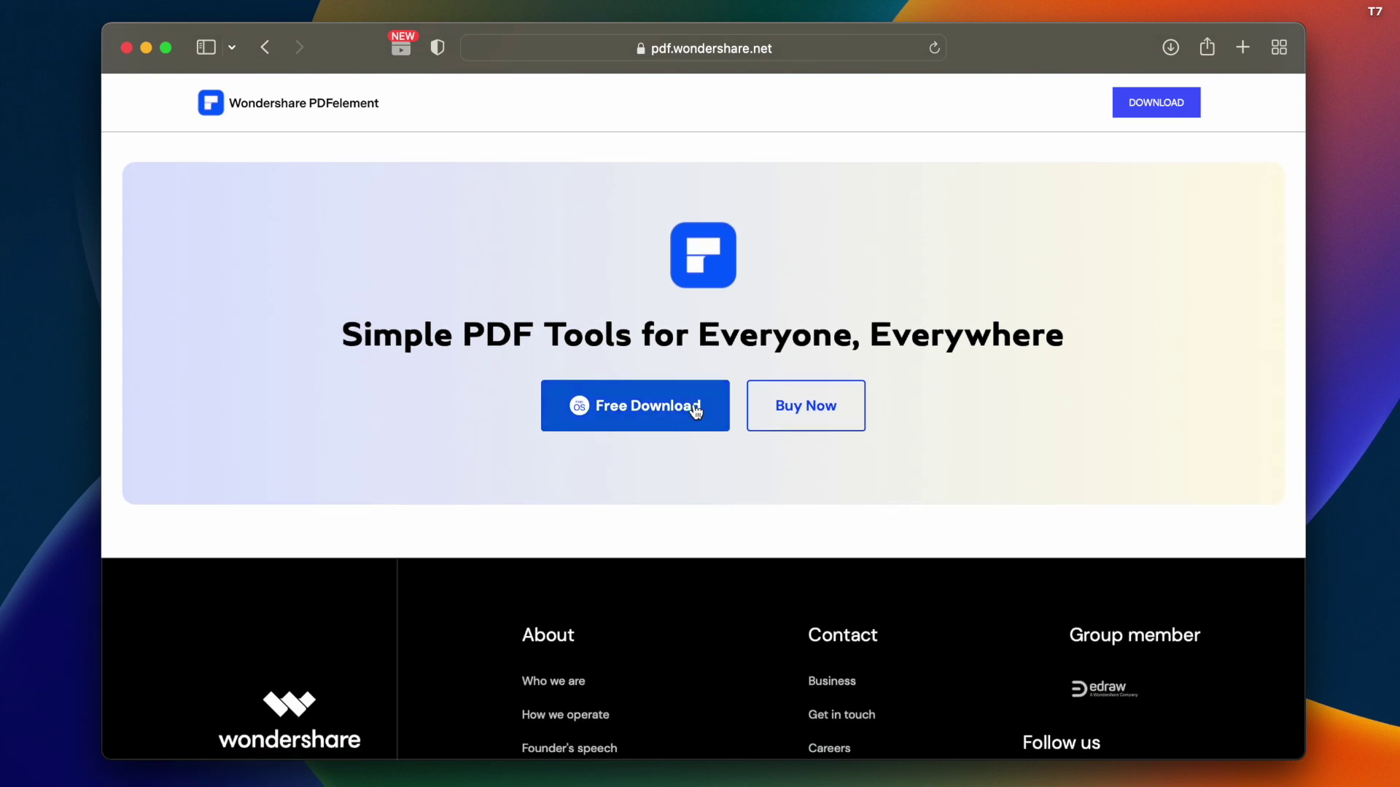
View the PDFelement pricing plans via Buy Now, then minimize Safari with Cmd+M
left_click(818, 421)
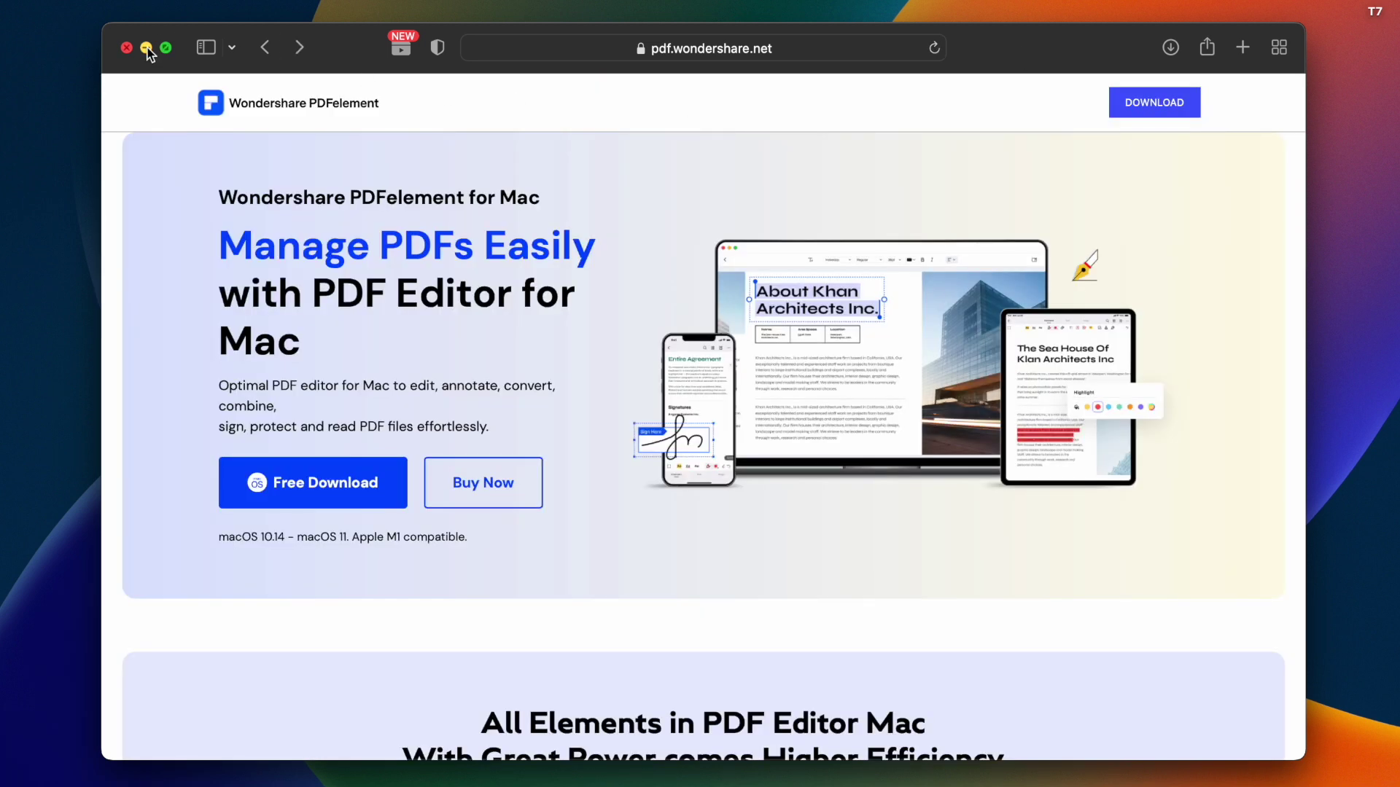
key("super+m")
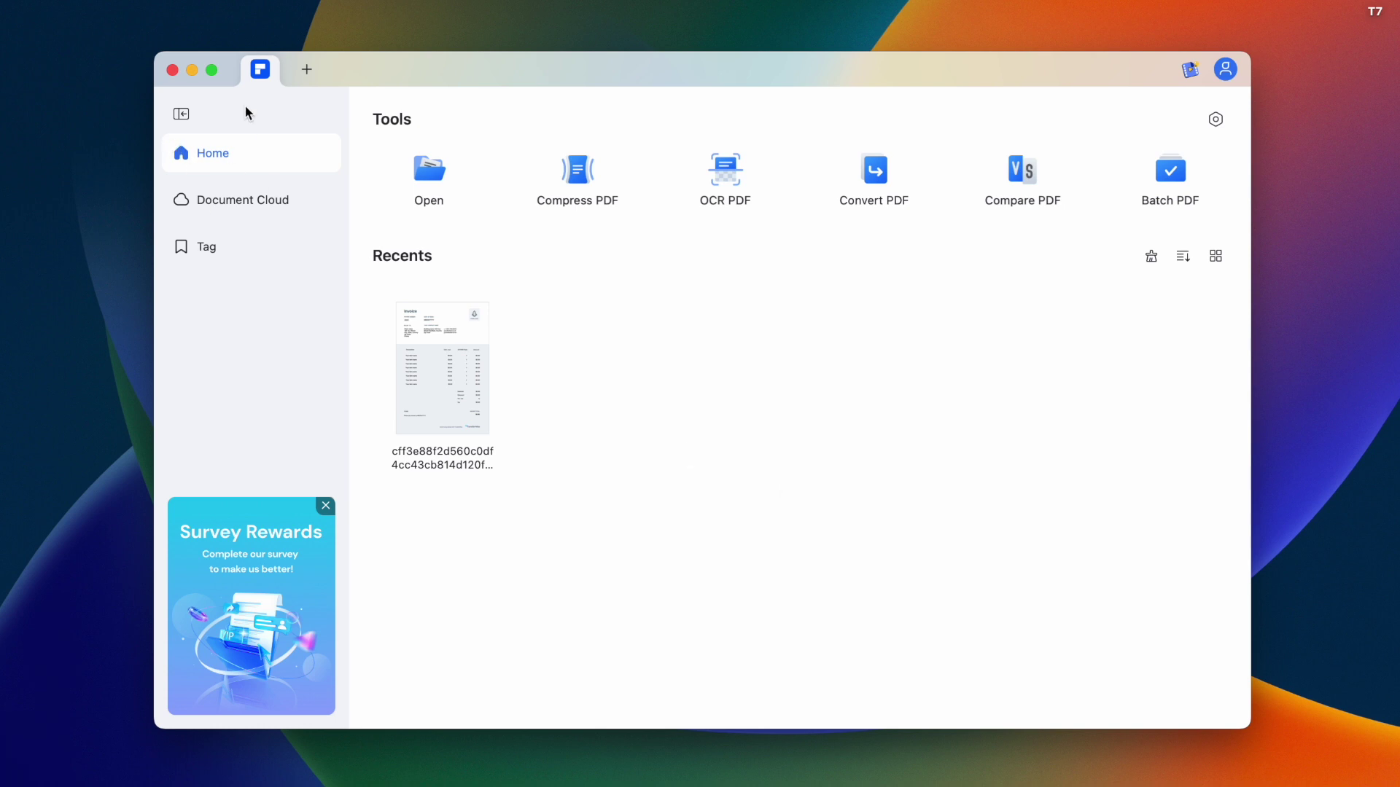
Check the Tag view, return Home, and open the invoice PDF from Recents
left_click(246, 242)
left_click(224, 151)
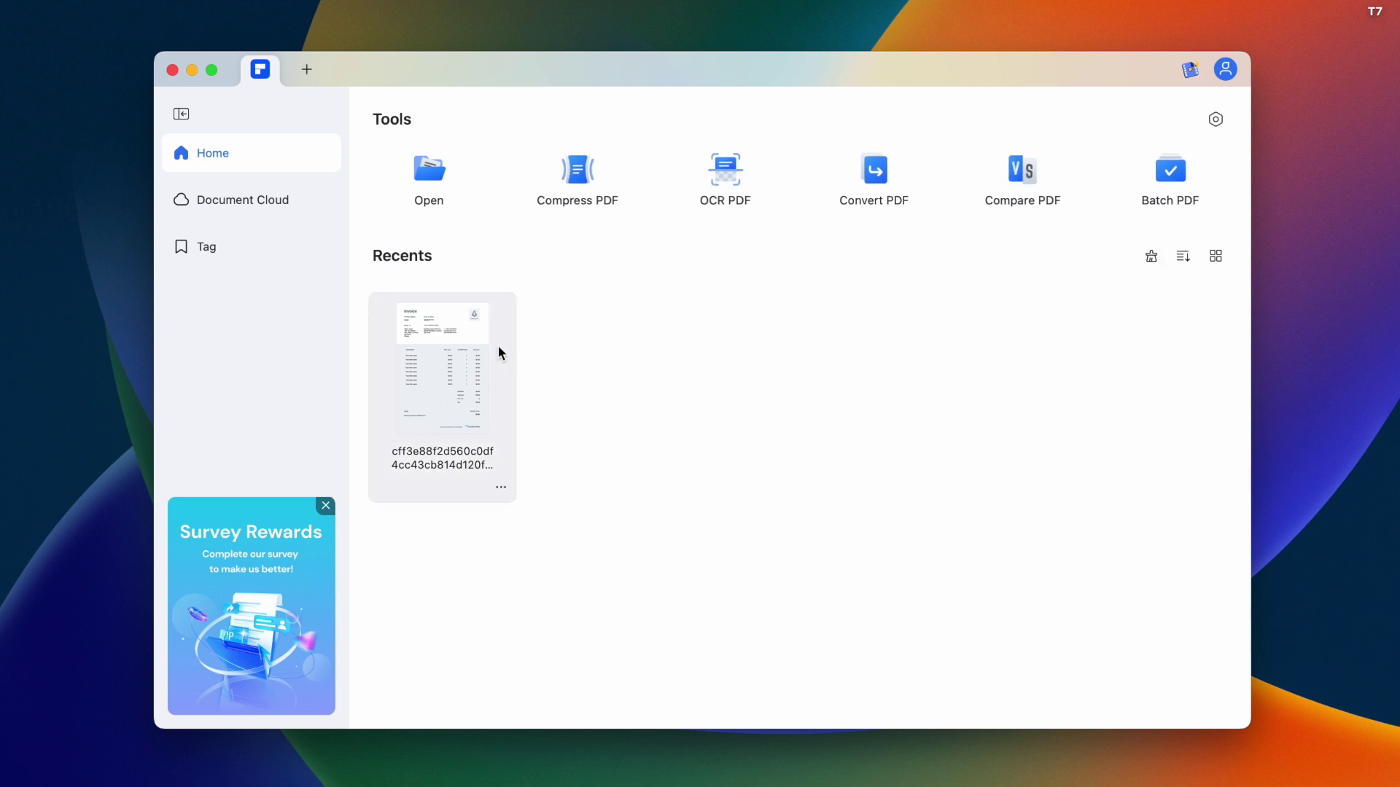
left_click(423, 339)
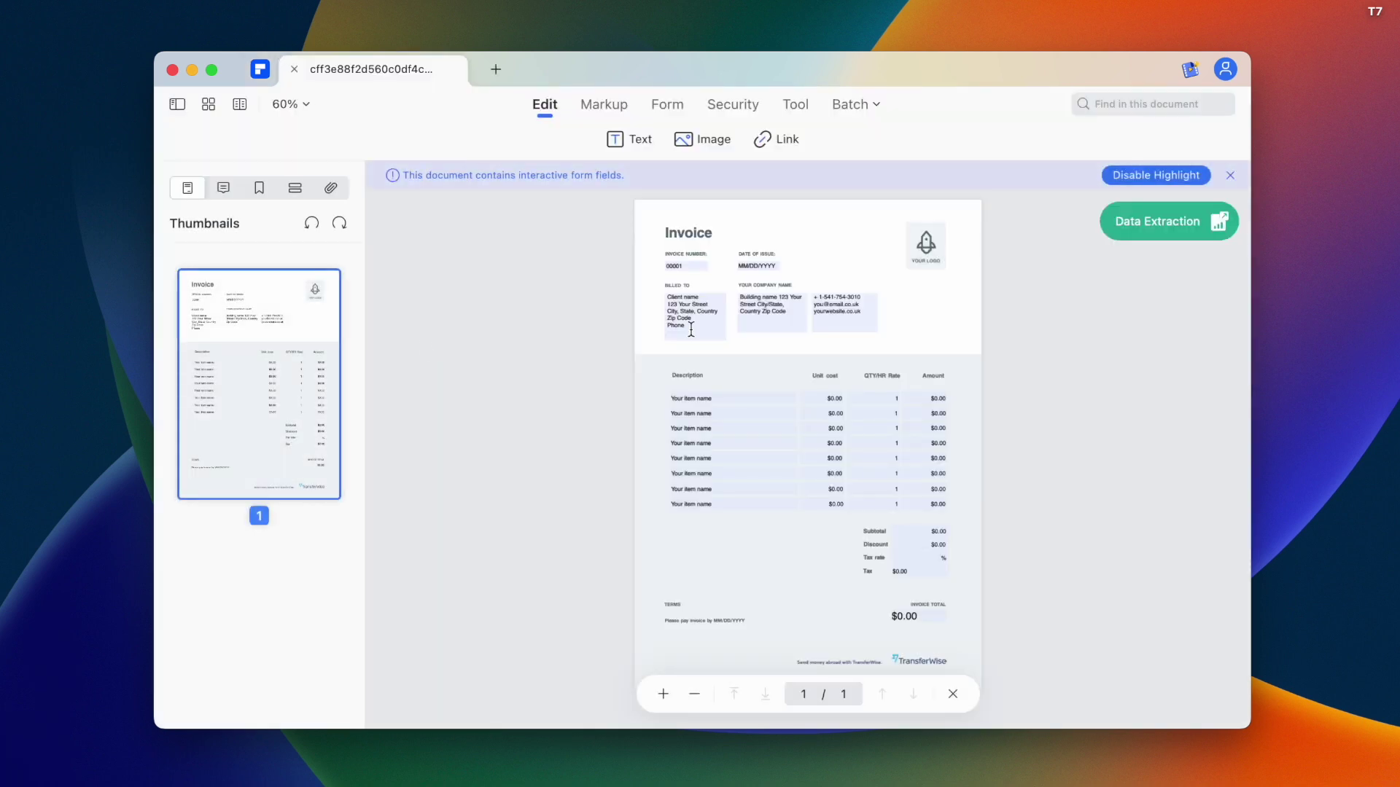
Dismiss the form-fields notice, browse the Edit, Form, Security, Tool and Batch tabs, then settle on Markup
left_click(1230, 175)
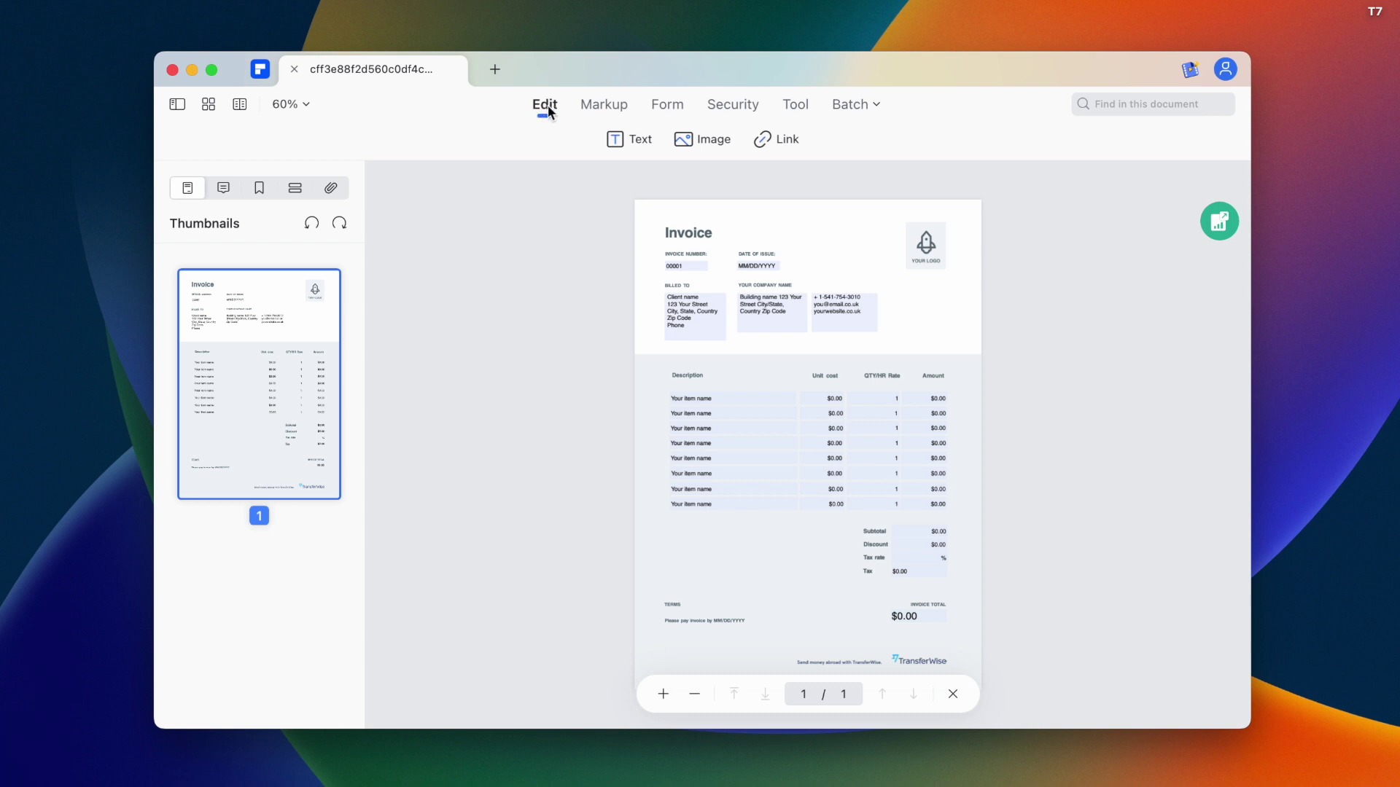
left_click(605, 106)
left_click(667, 104)
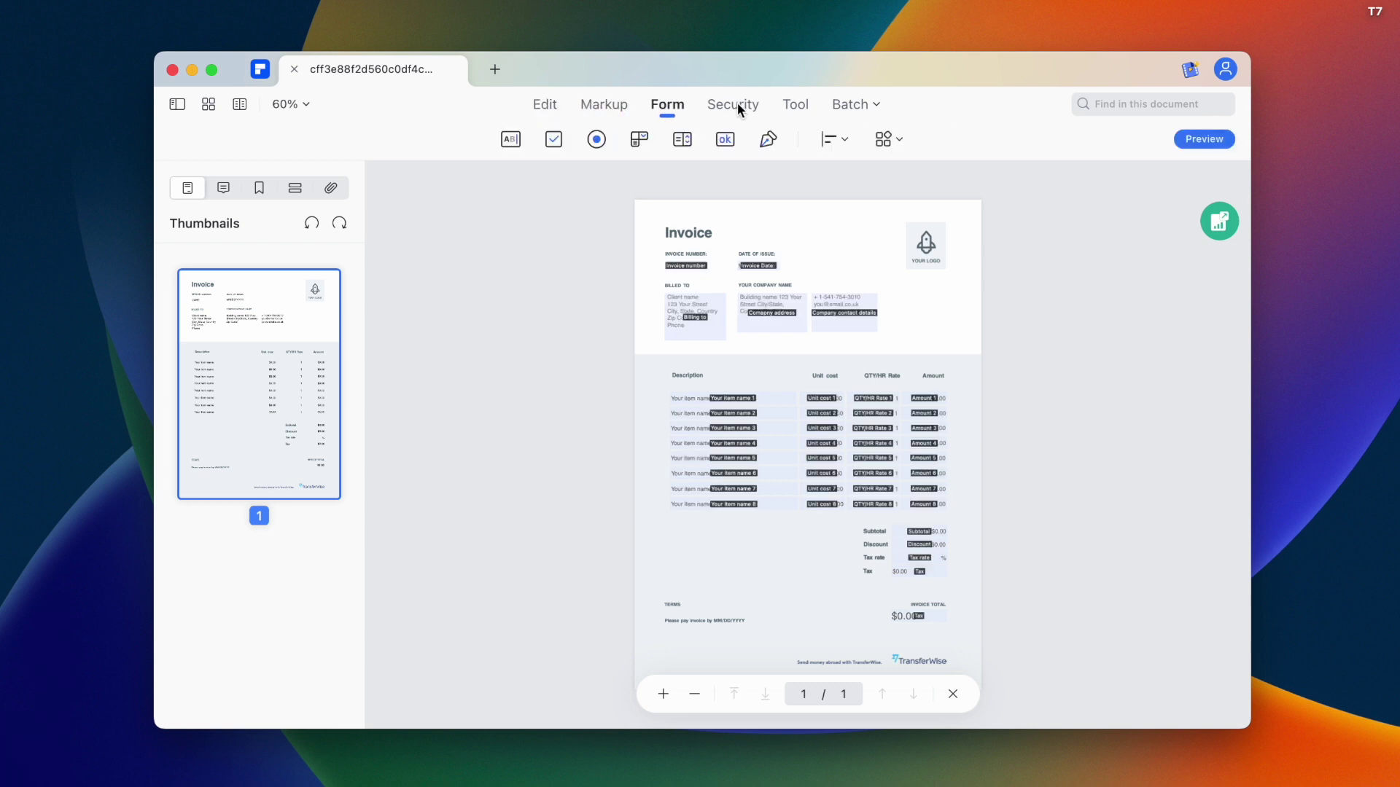
left_click(735, 103)
left_click(806, 102)
left_click(841, 102)
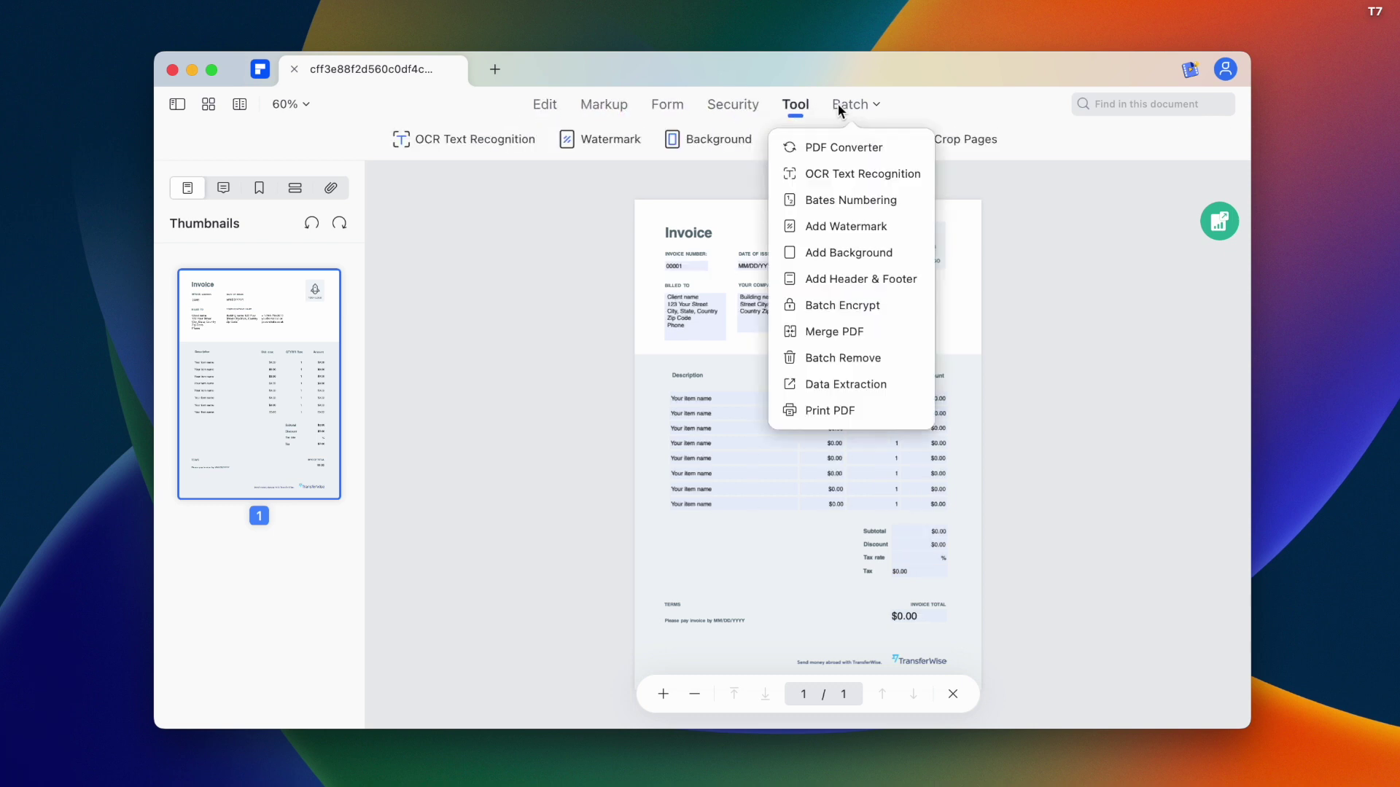
left_click(545, 104)
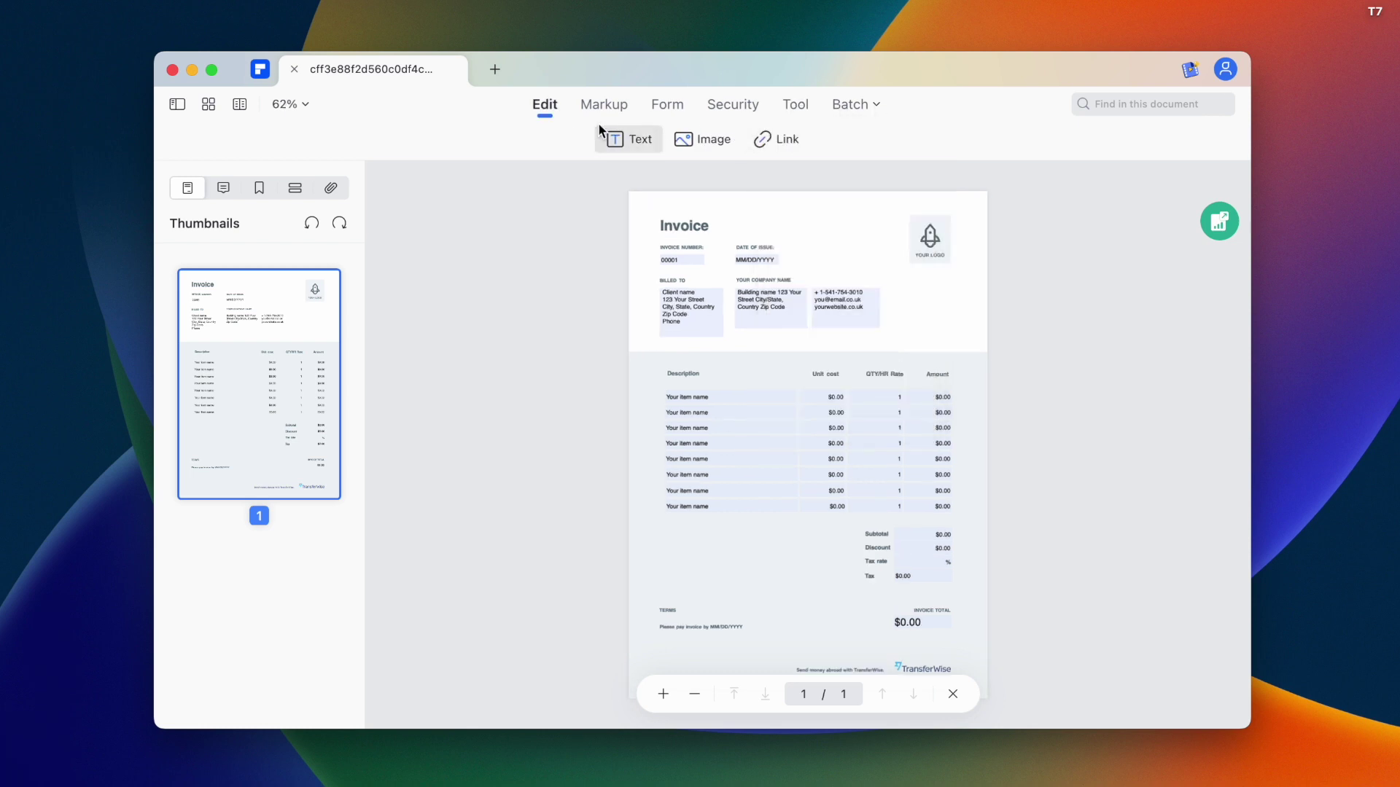
left_click(589, 107)
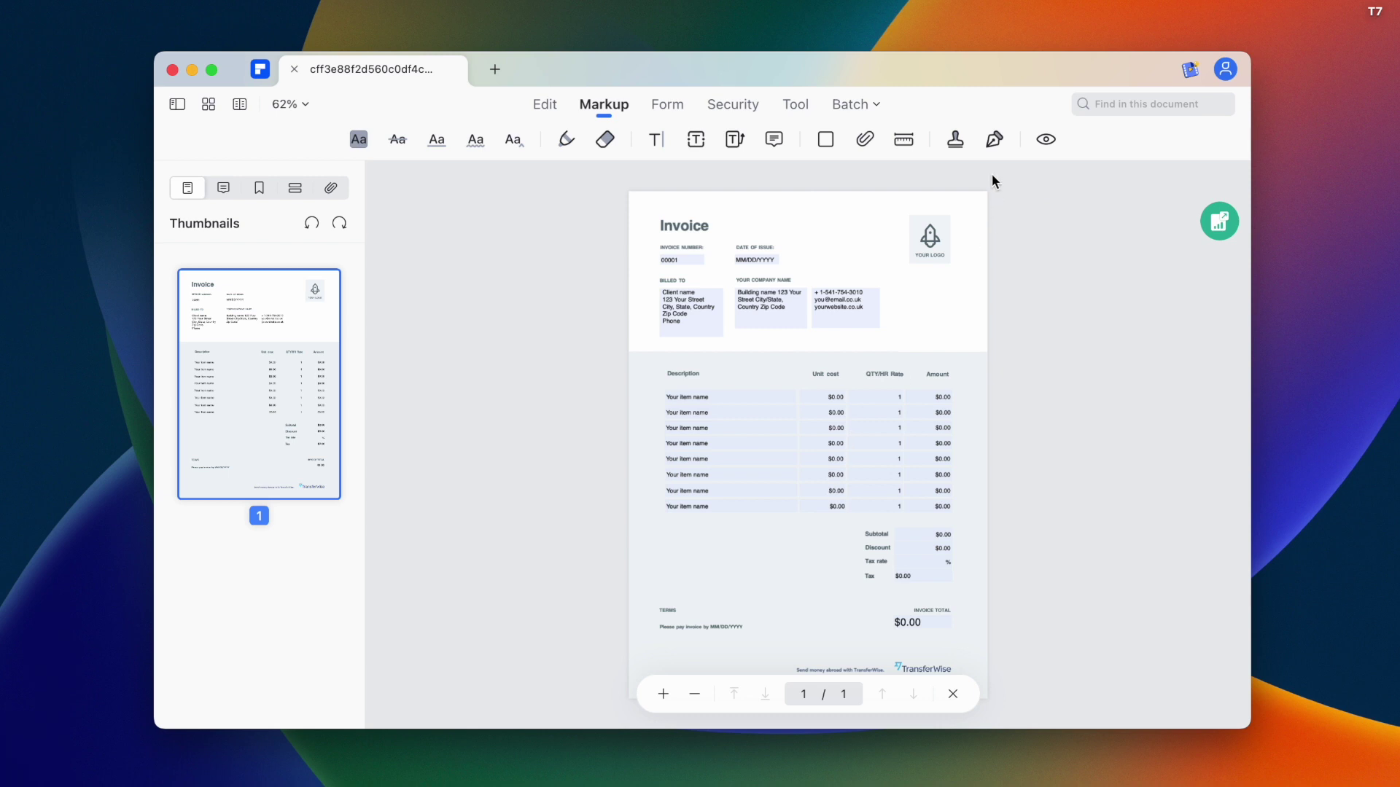
Open the Markup Signature panel and start creating a new signature
left_click(995, 139)
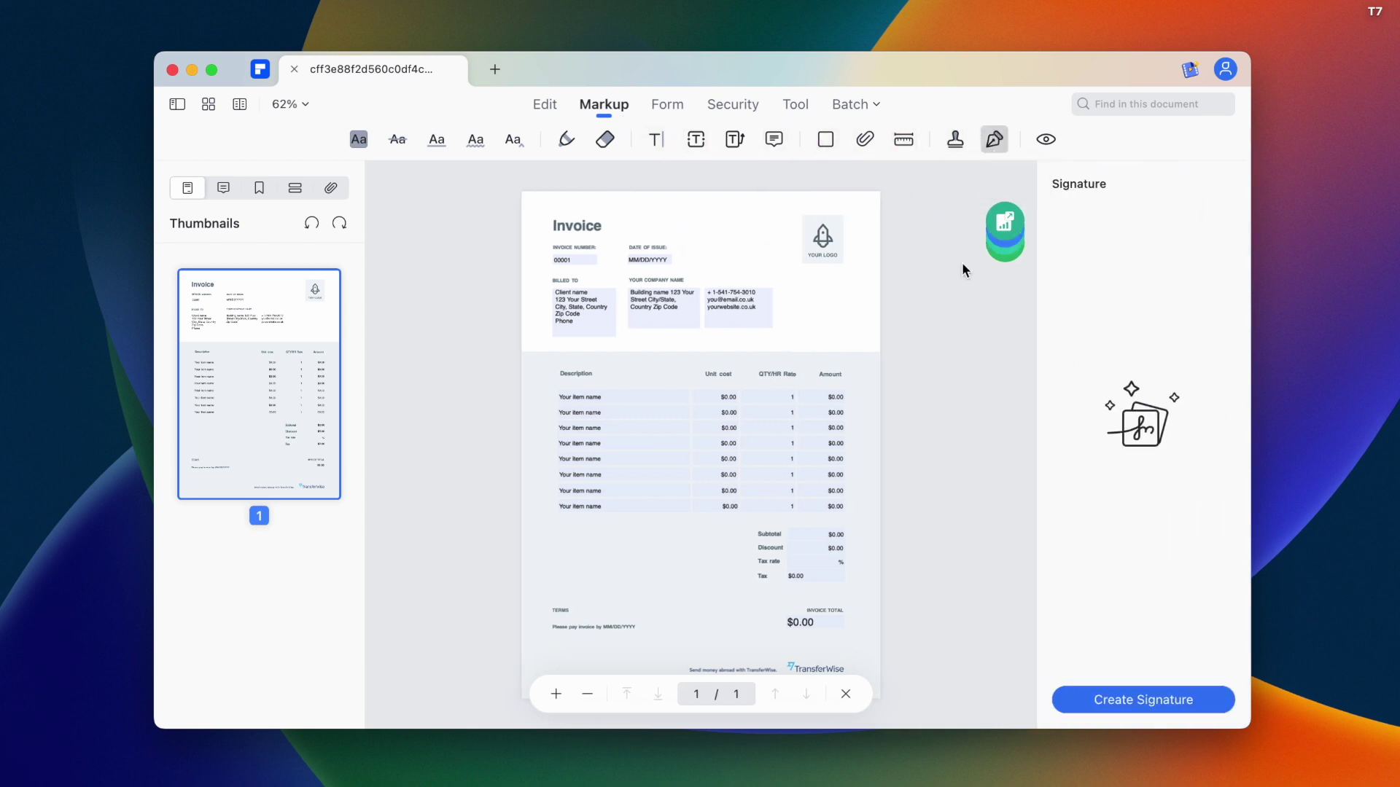
left_click(1146, 702)
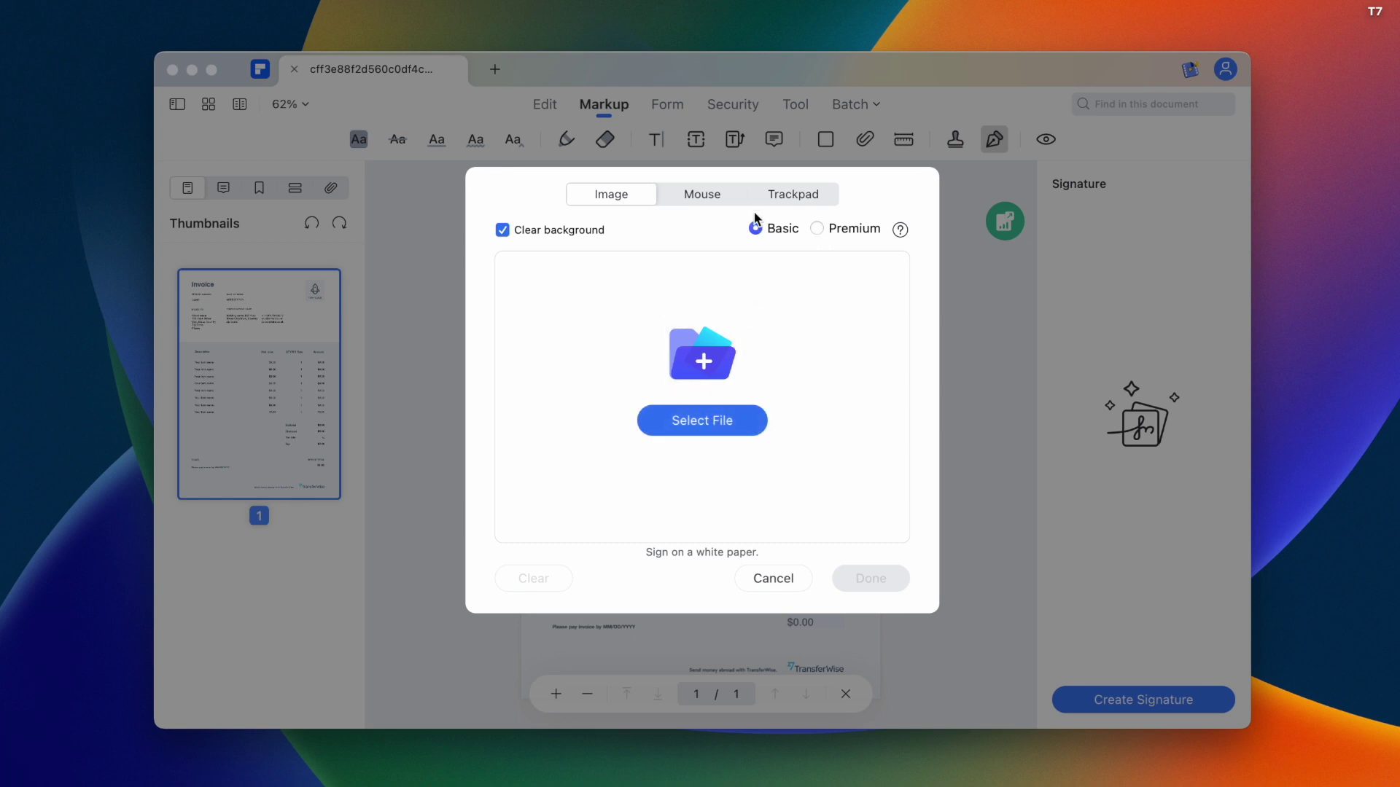
Draw a test mouse signature, try red, blue and grey ink, set 2.0 pt, then choose Trackpad
left_click(702, 194)
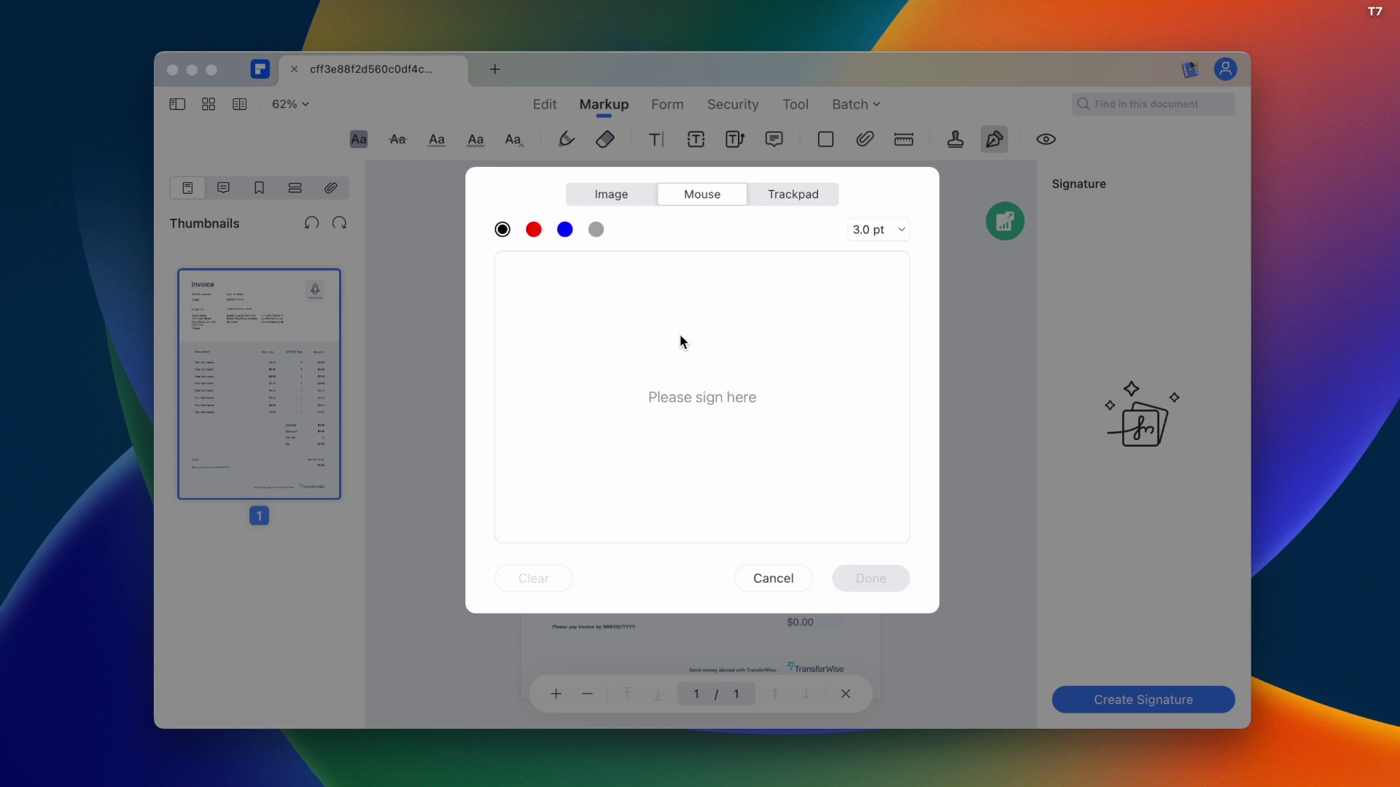
mouse_move(659, 375)
left_mouse_down()
mouse_move(678, 431)
mouse_move(767, 337)
mouse_move(660, 387)
left_mouse_up()
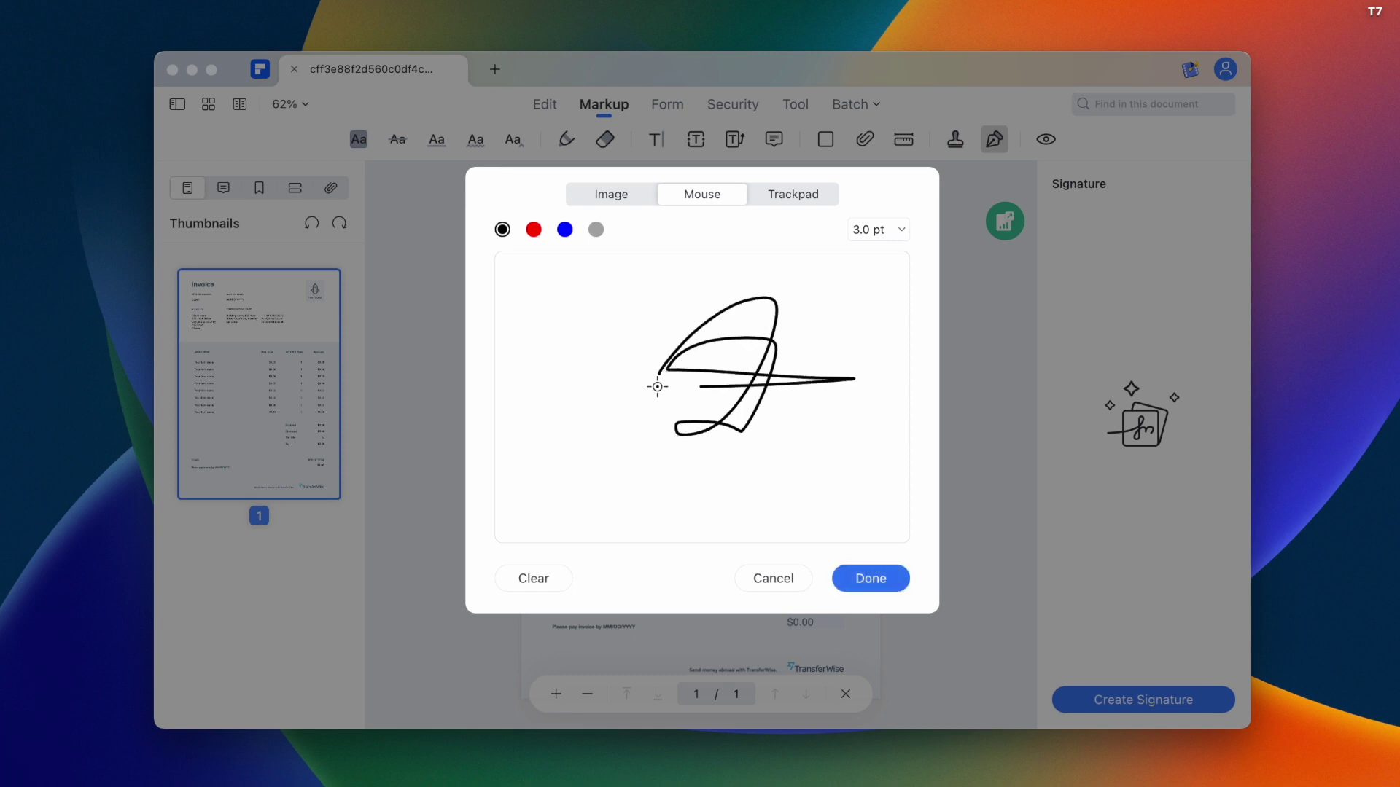
left_click(534, 229)
left_click(563, 230)
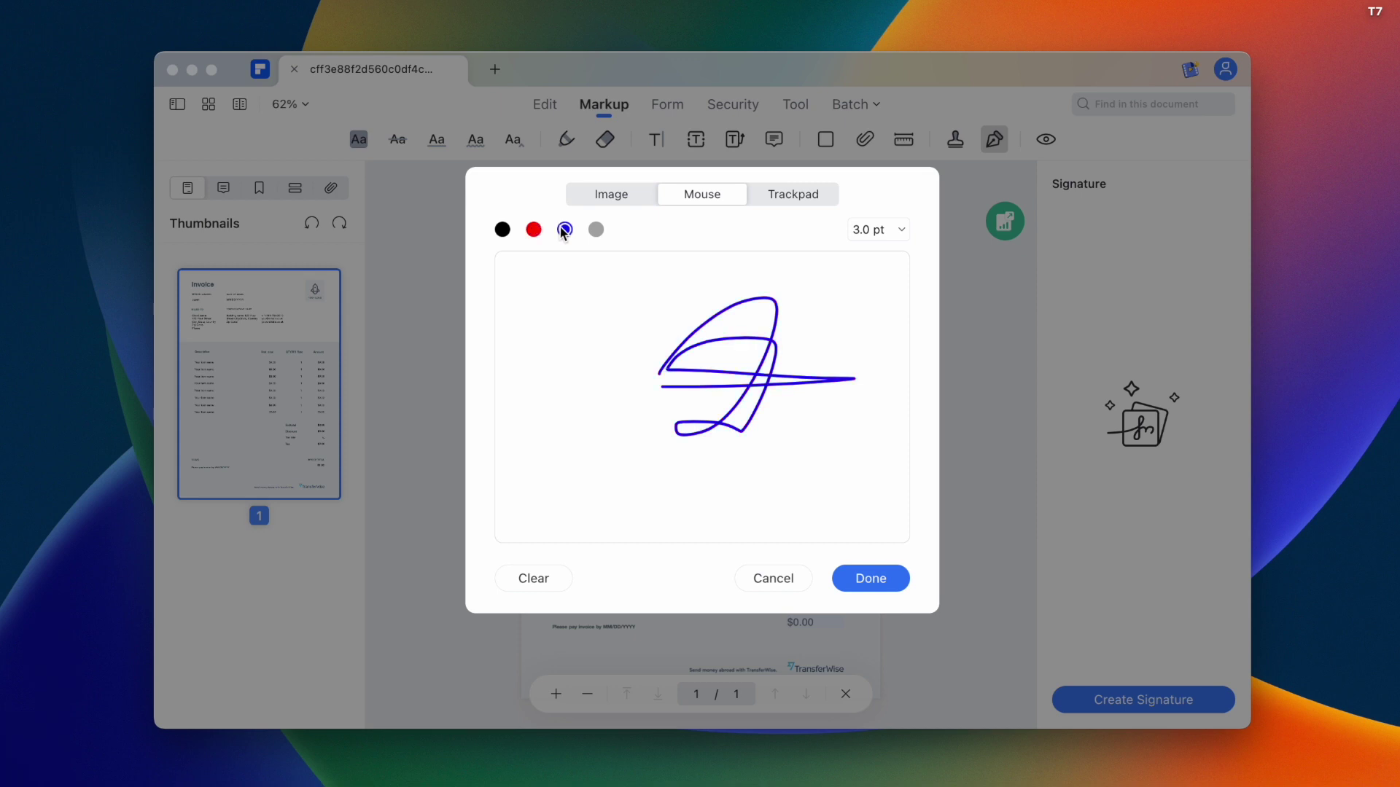
left_click(596, 230)
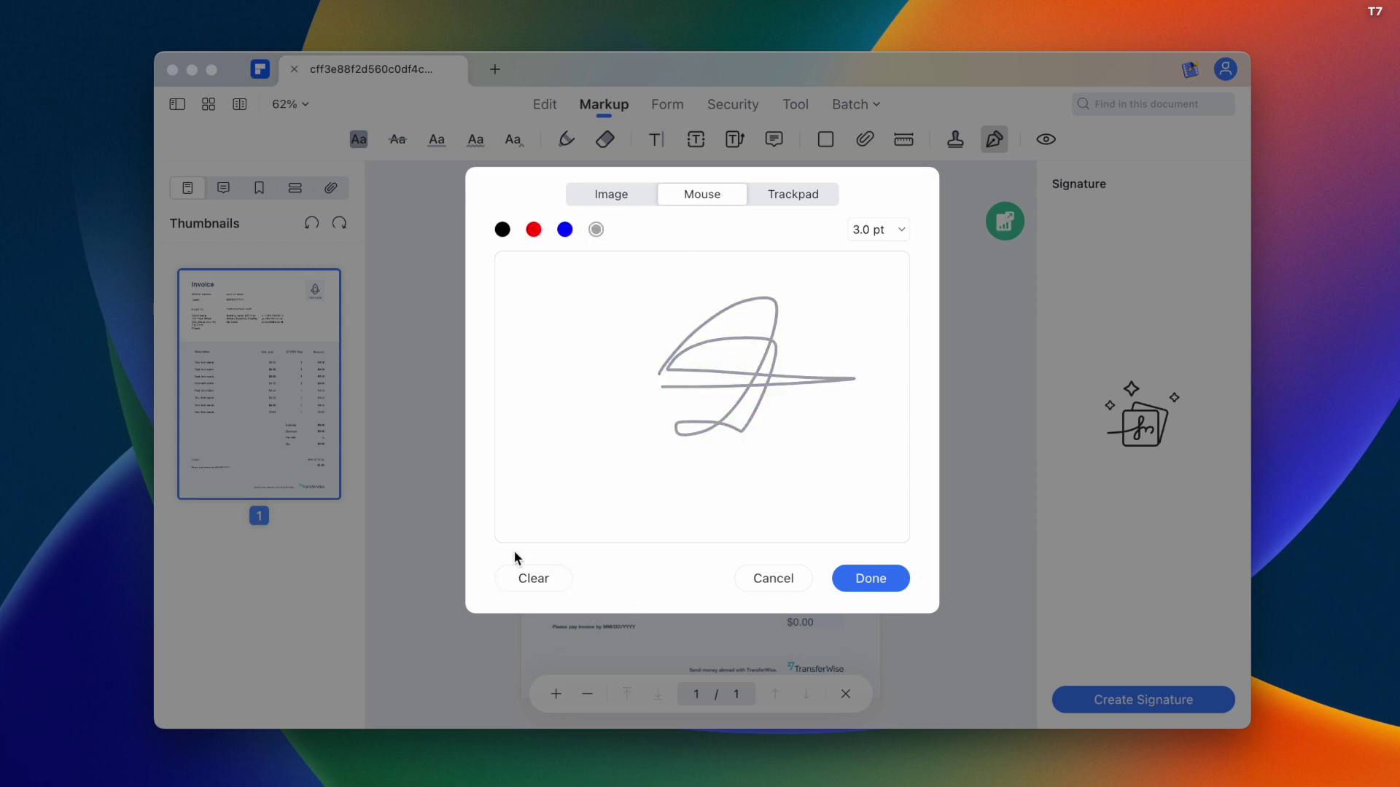
left_click(898, 231)
left_click(897, 296)
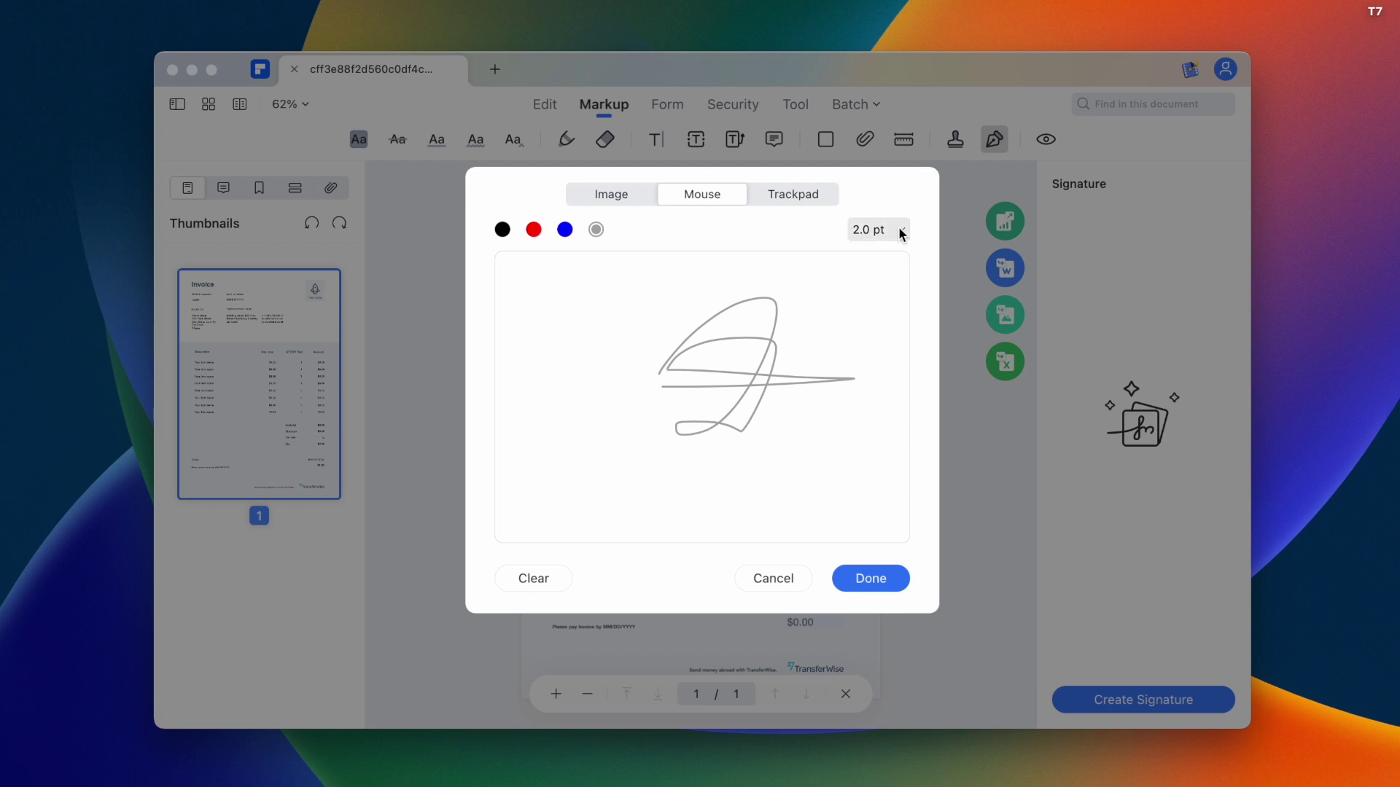
left_click(799, 195)
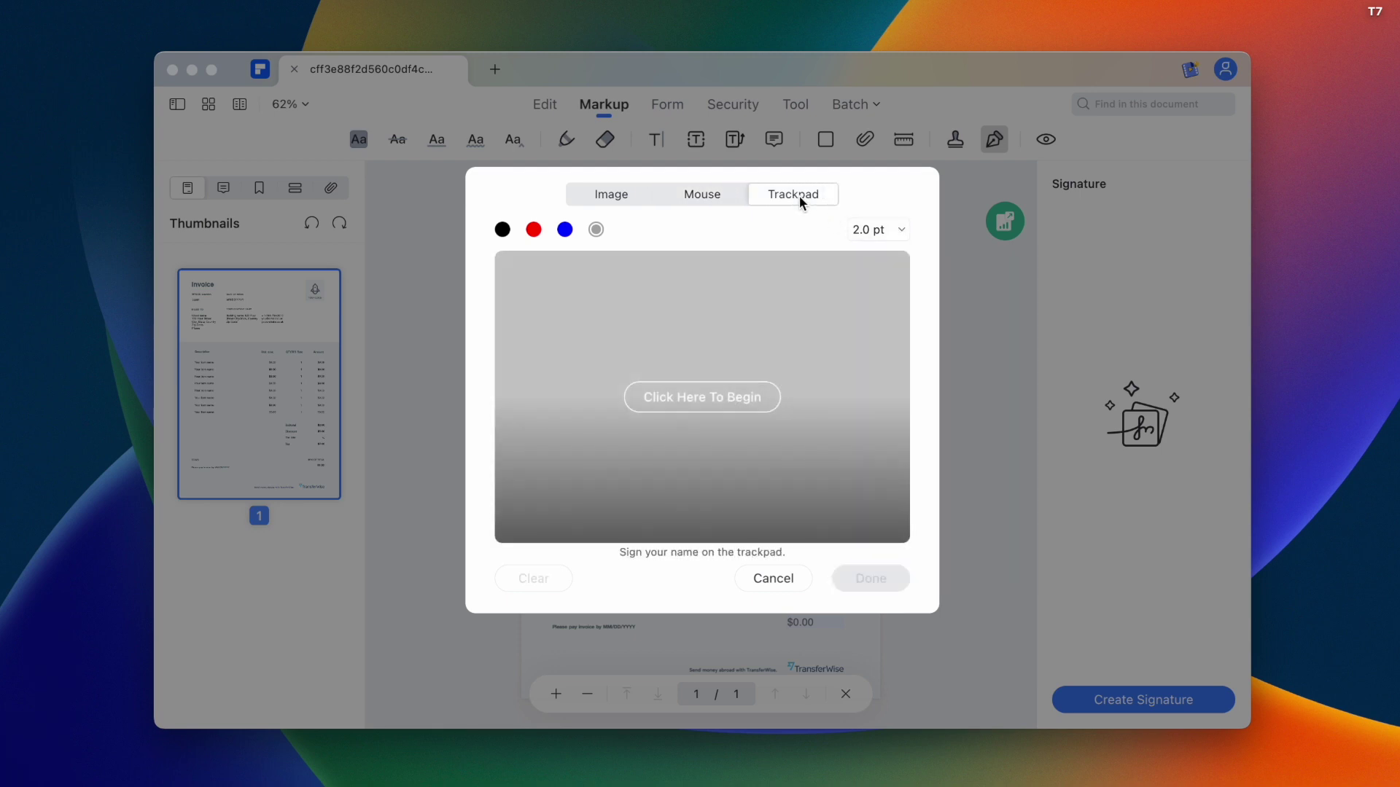
Draw a looping signature on the trackpad, end capture with Return, and save it with Done
left_click(707, 388)
mouse_move(742, 401)
left_mouse_down()
mouse_move(769, 407)
mouse_move(669, 429)
left_mouse_up()
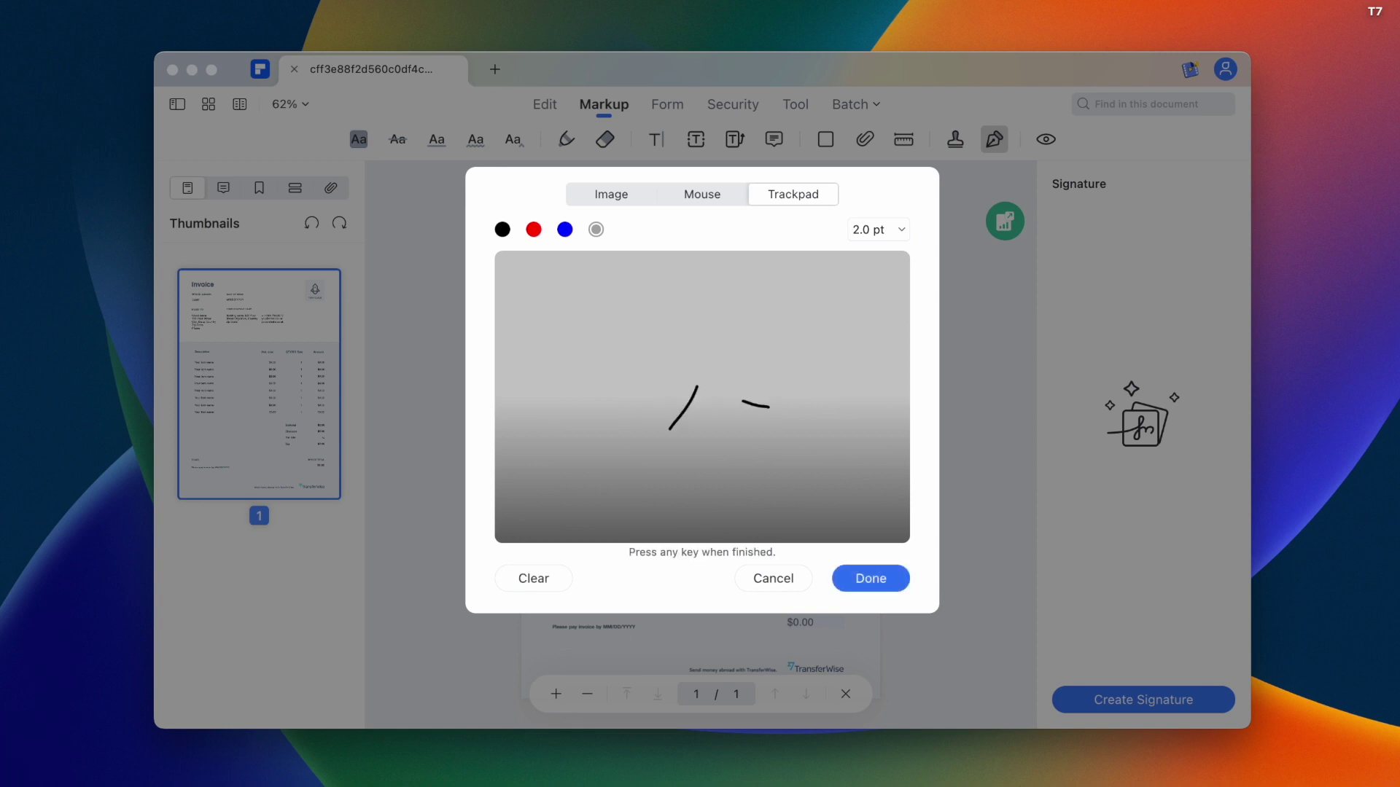
mouse_move(698, 373)
left_mouse_down()
mouse_move(656, 394)
mouse_move(729, 348)
mouse_move(742, 379)
mouse_move(718, 347)
mouse_move(681, 387)
left_mouse_up()
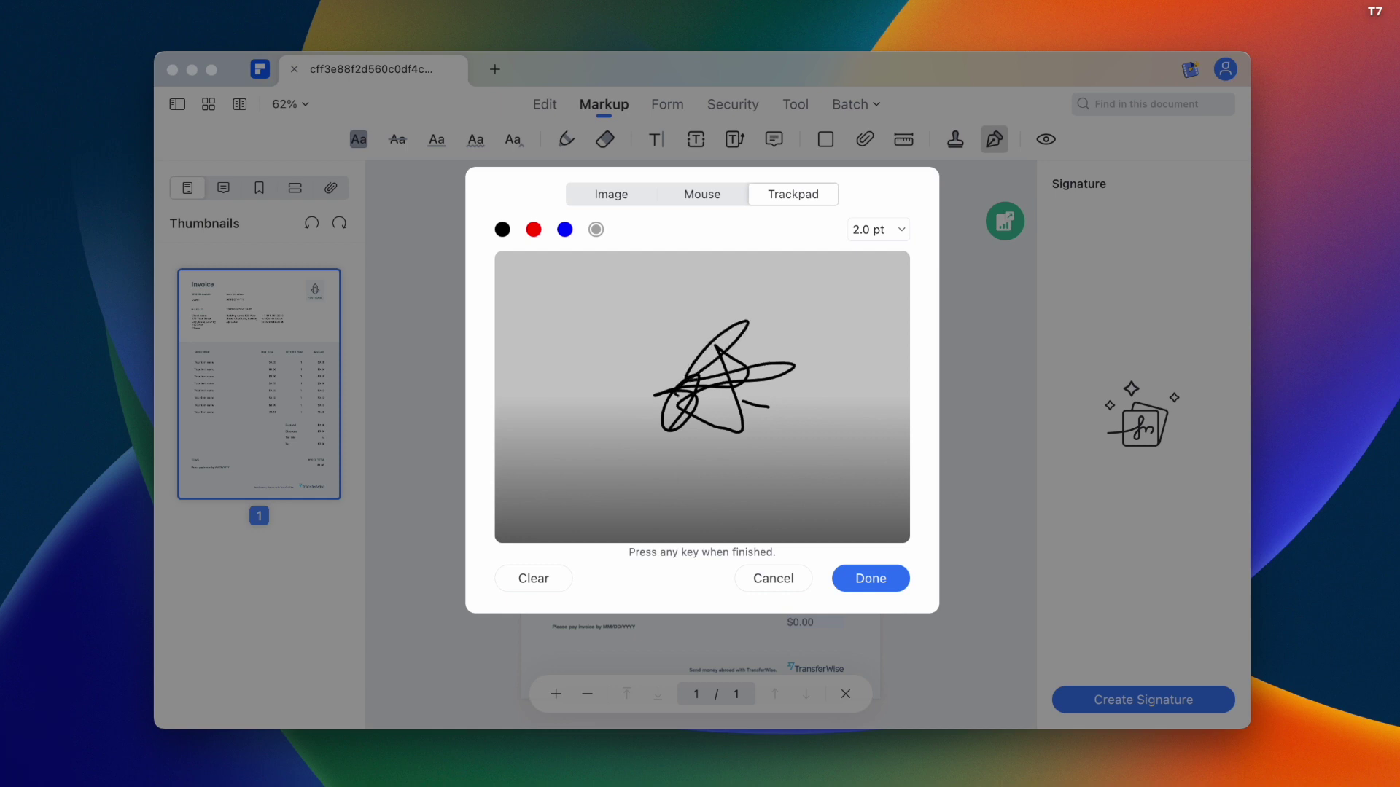
key("Return")
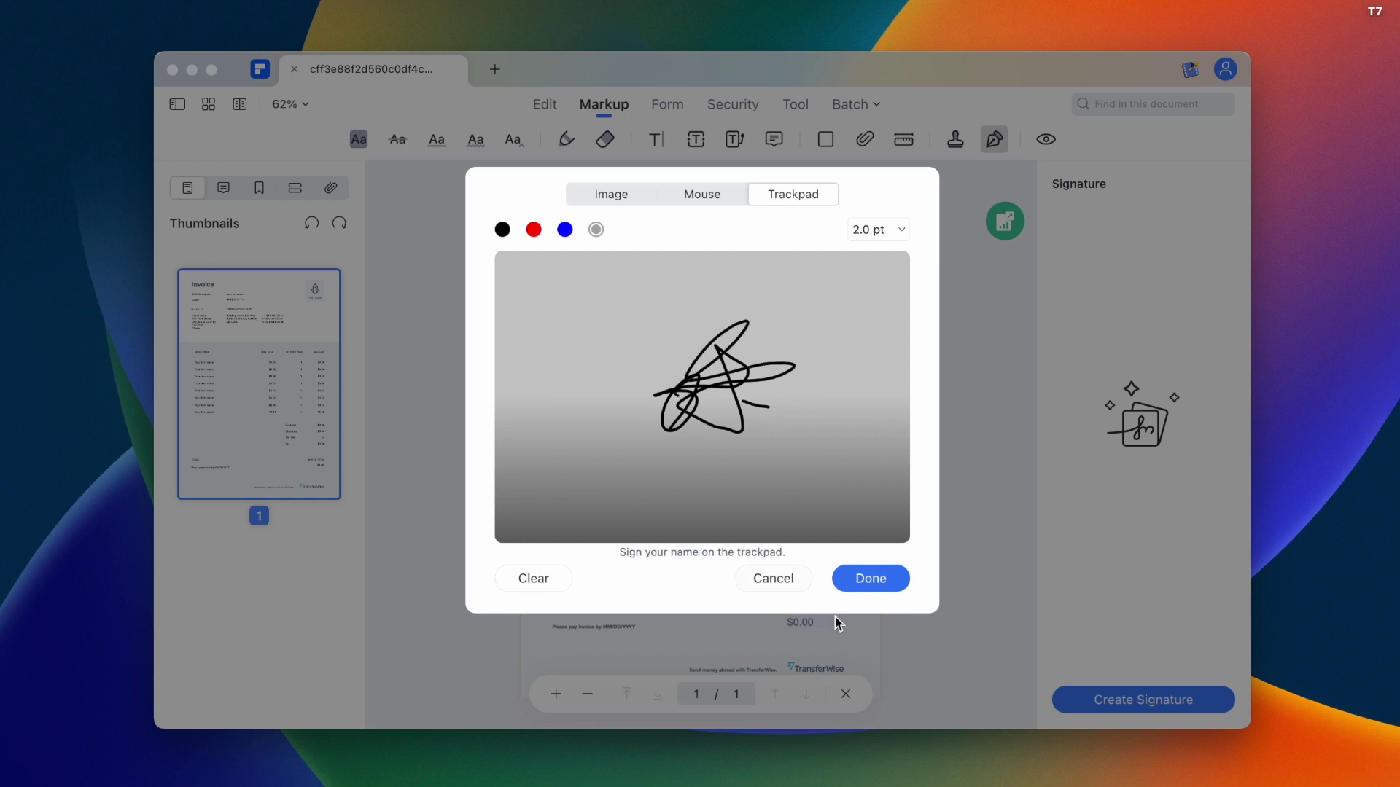
left_click(876, 583)
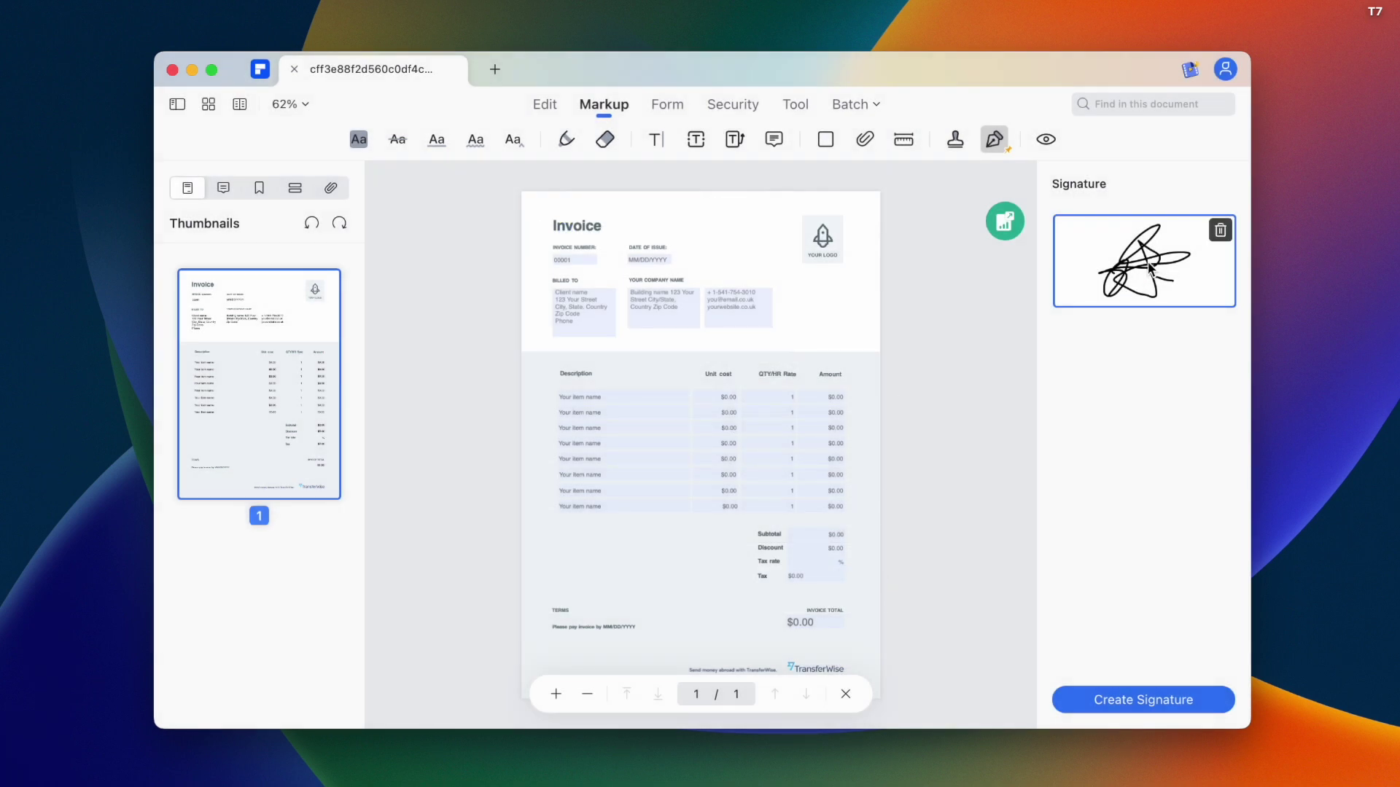
Place the saved signature near TERMS, shrink it, set it just above the heading, and close the panel
key("super+equal")
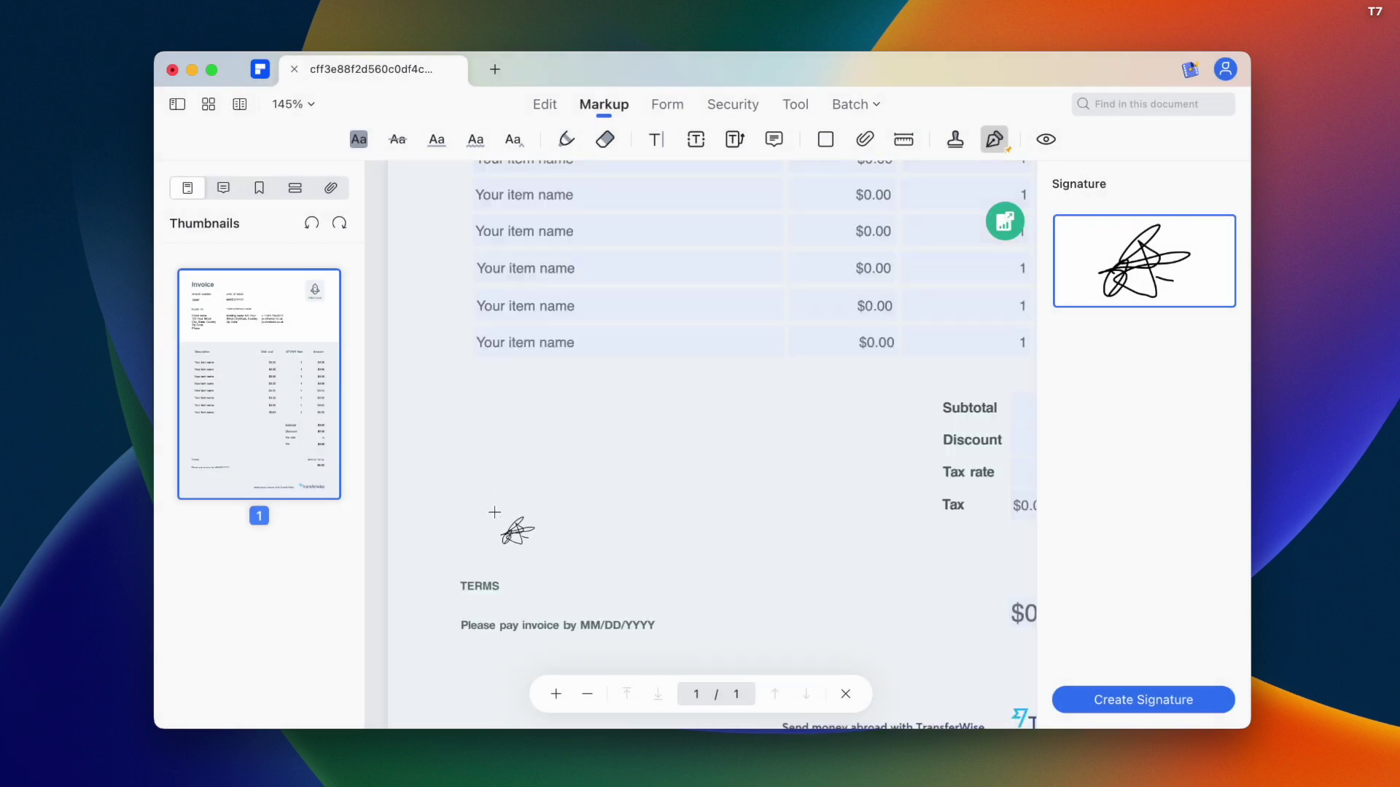
left_click(551, 522)
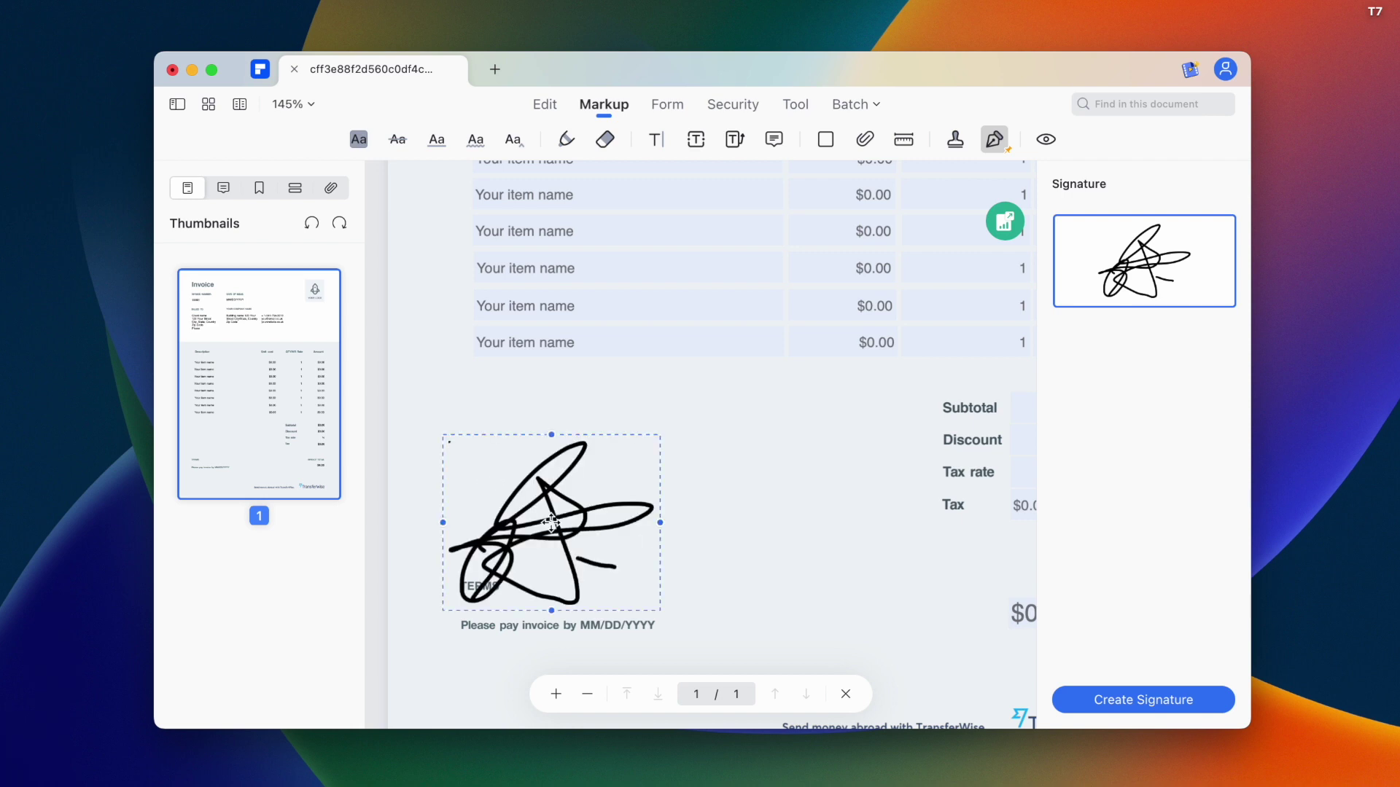
left_click_drag(558, 524, 631, 513)
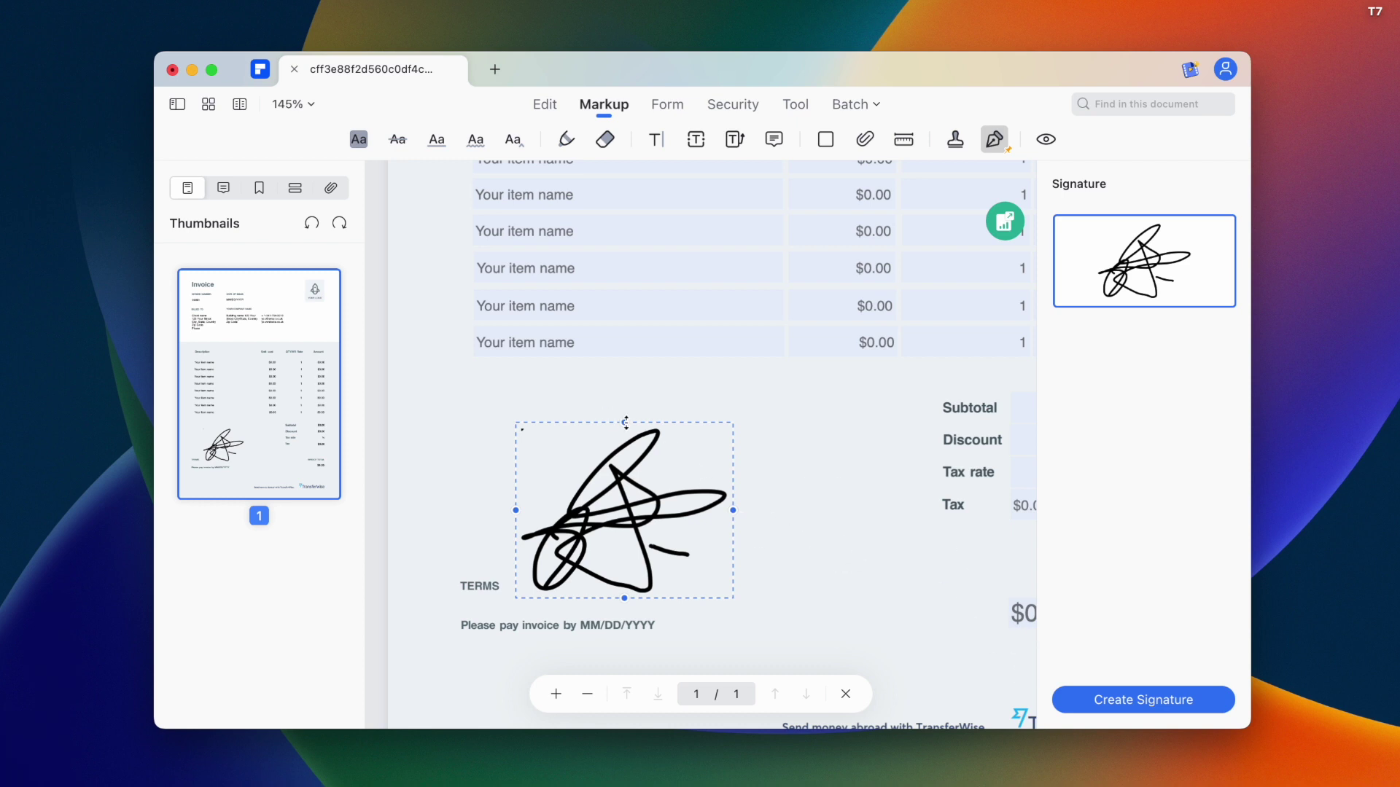
scroll(625, 423, "up", 5)
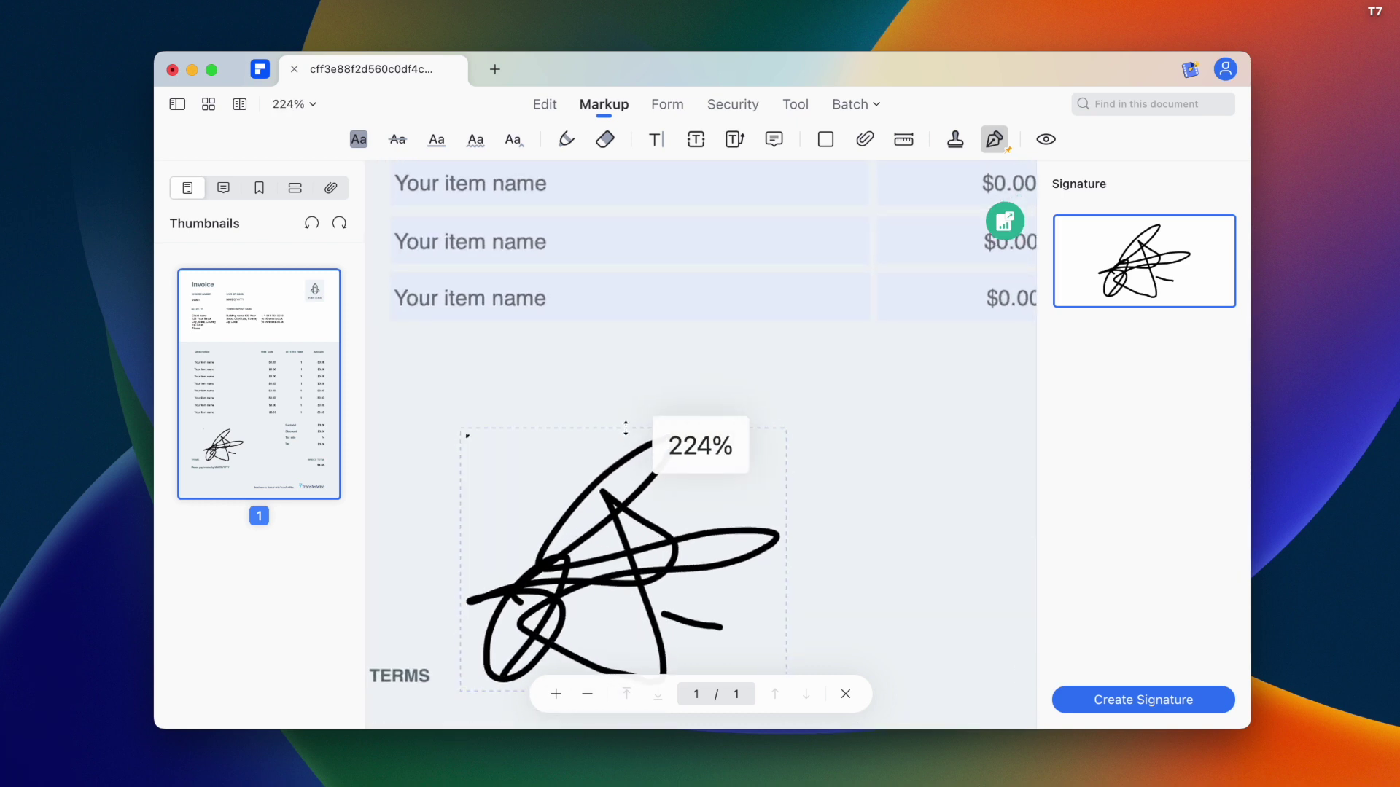
scroll(642, 437, "down", 3)
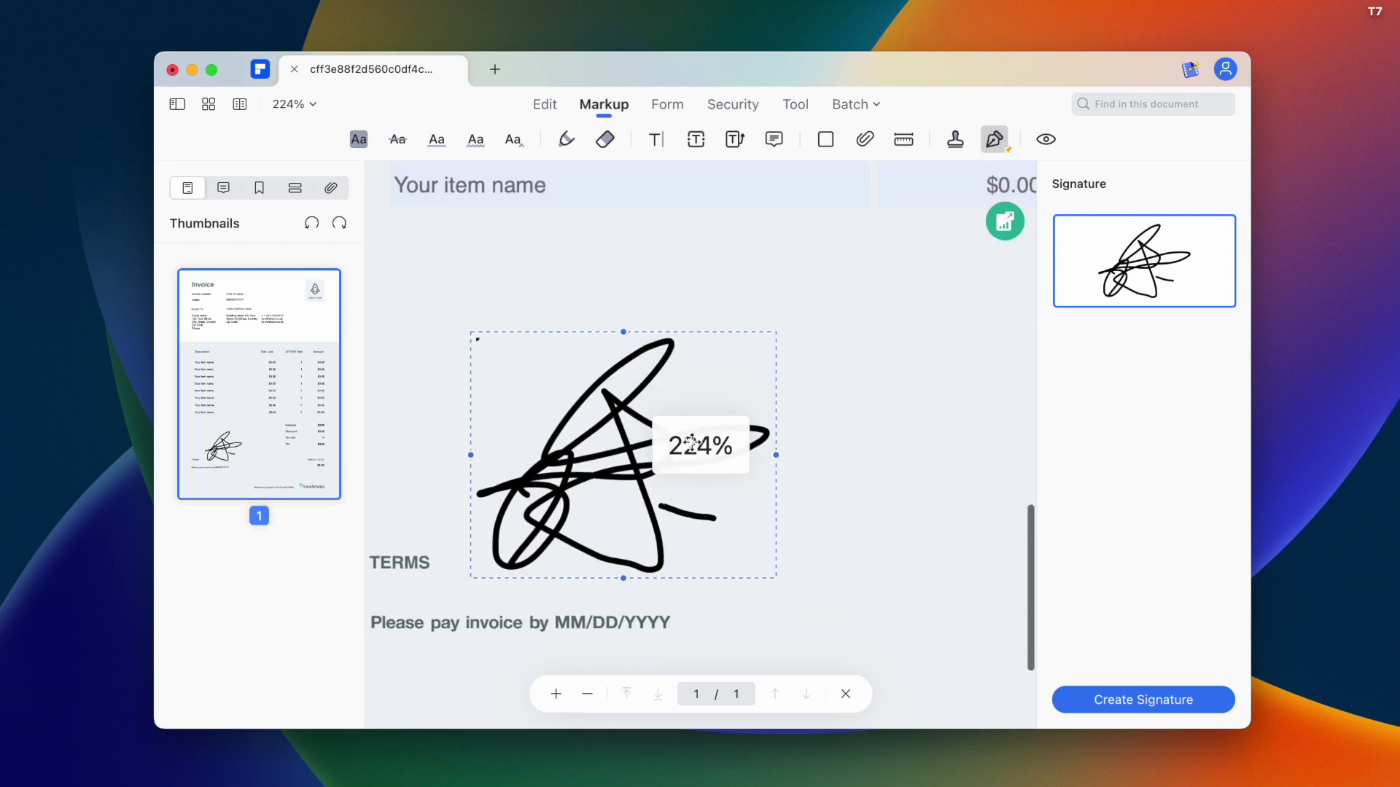
left_click_drag(771, 458, 745, 409)
left_click_drag(634, 476, 597, 483)
left_click(998, 140)
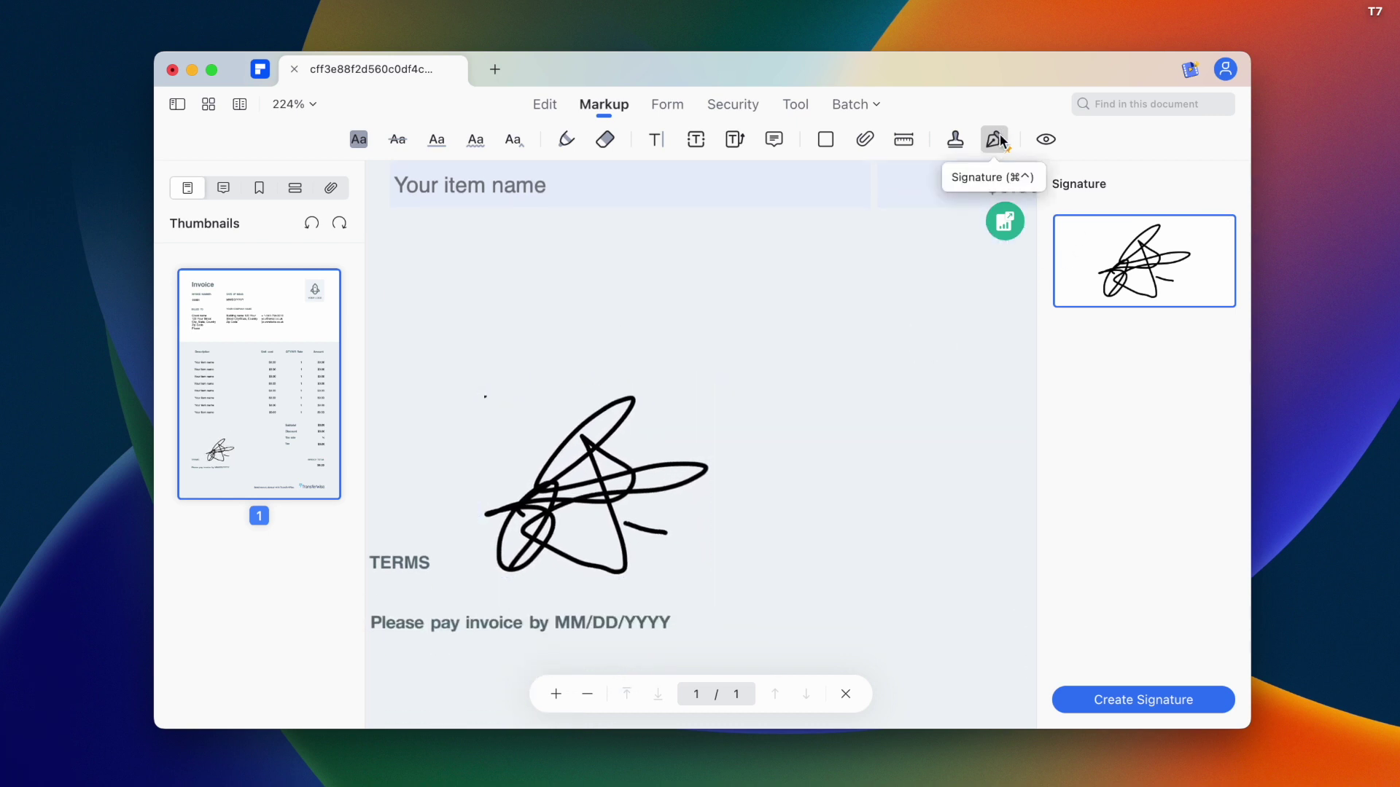
left_click(1002, 141)
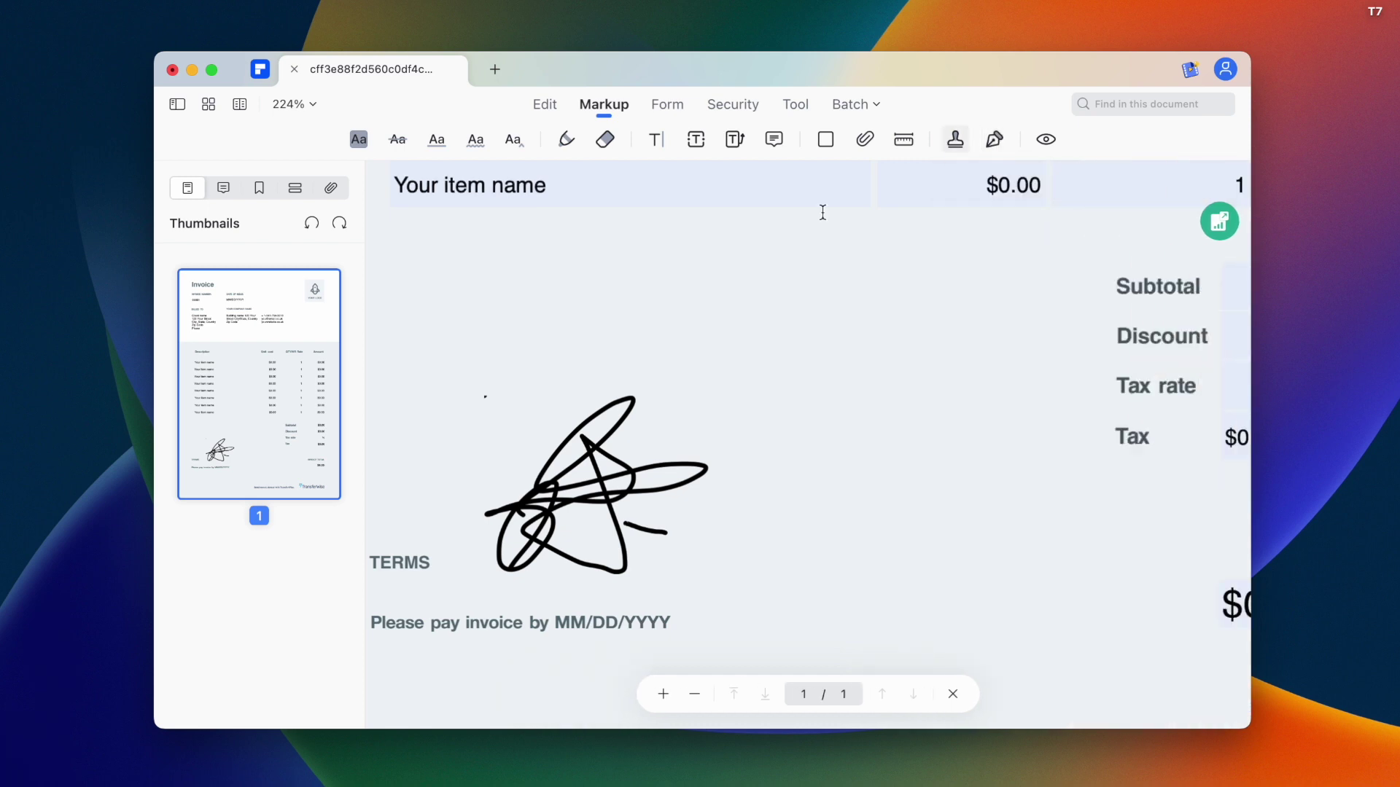
Check the hand-drawn signature above TERMS, deselect it, and switch to the Form tools
scroll(718, 300, "down", 2)
scroll(716, 291, "down", 2)
left_click(609, 461)
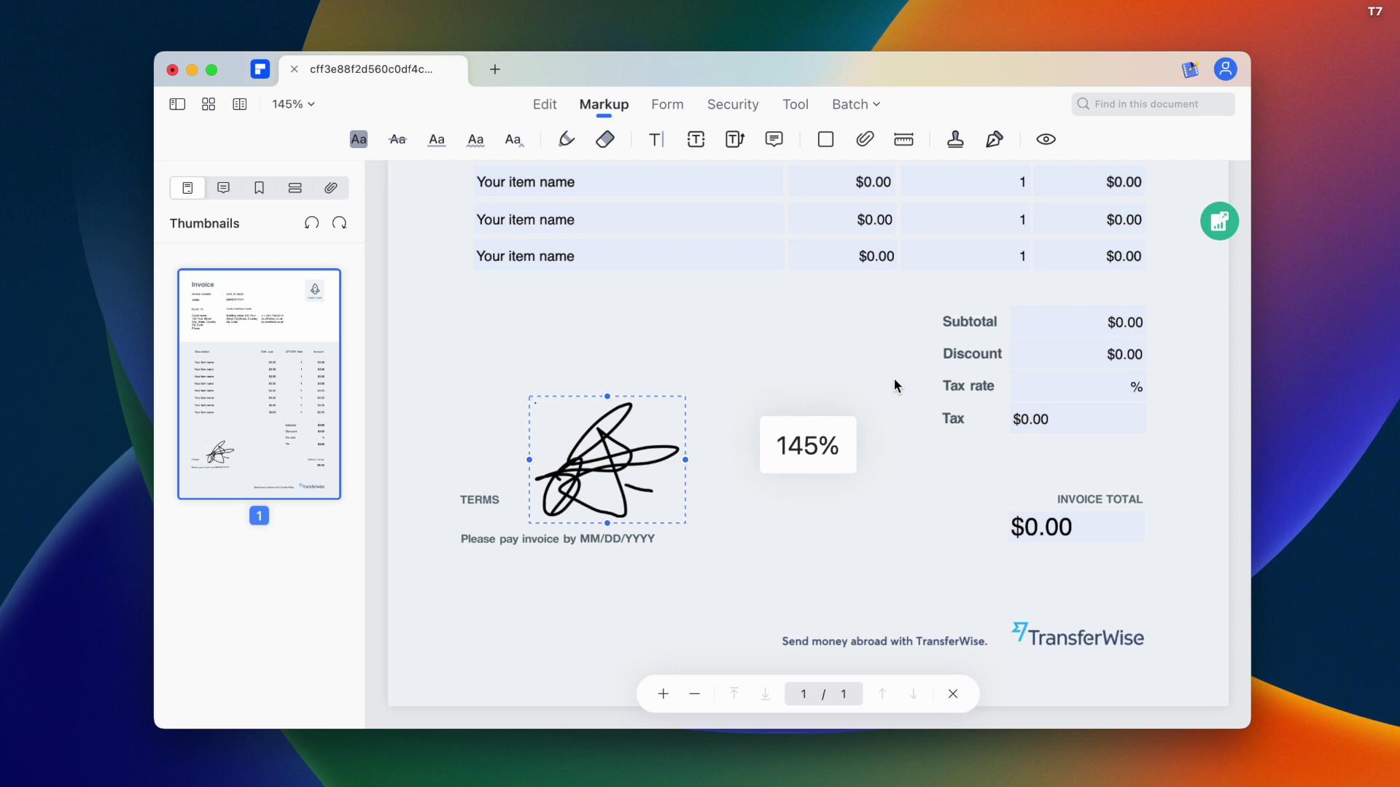
scroll(897, 384, "down", 2)
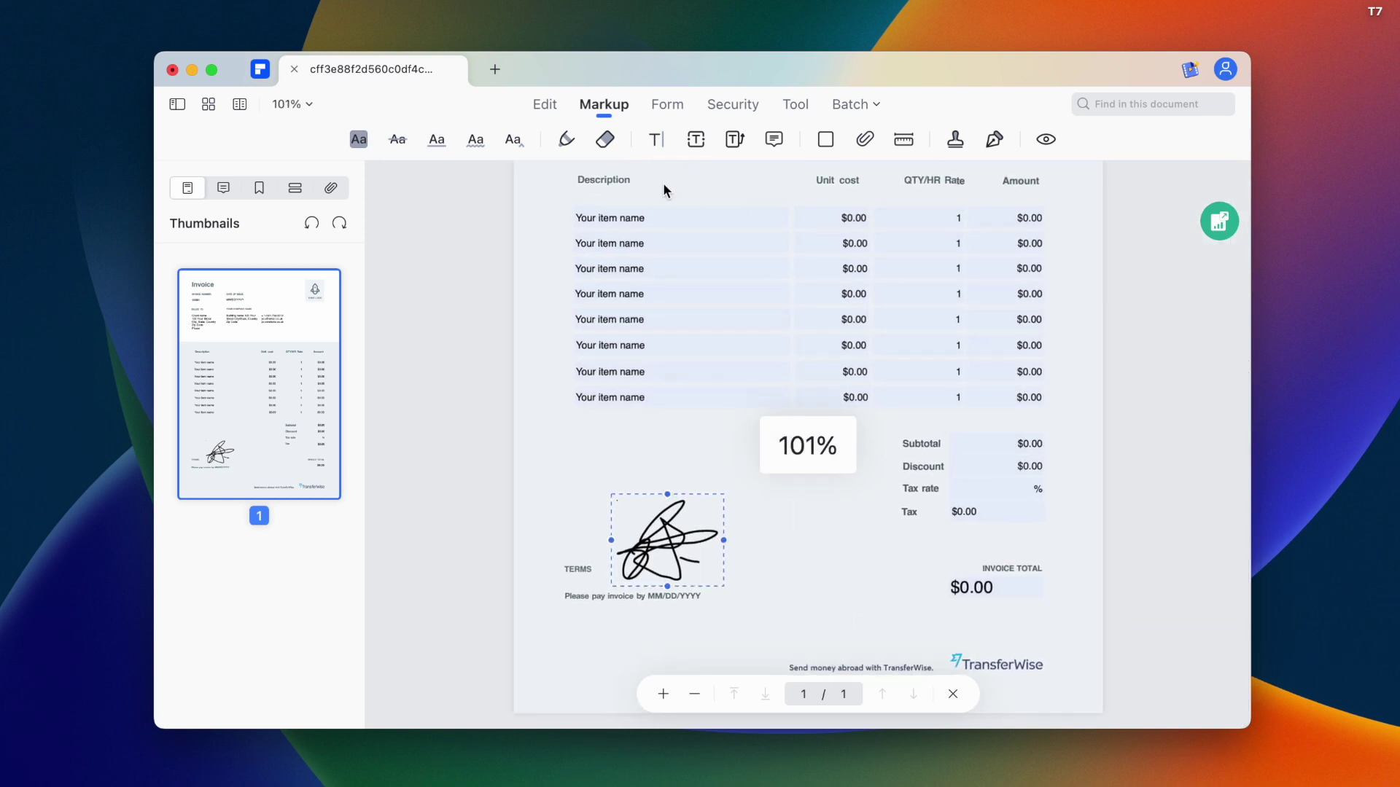
left_click(661, 106)
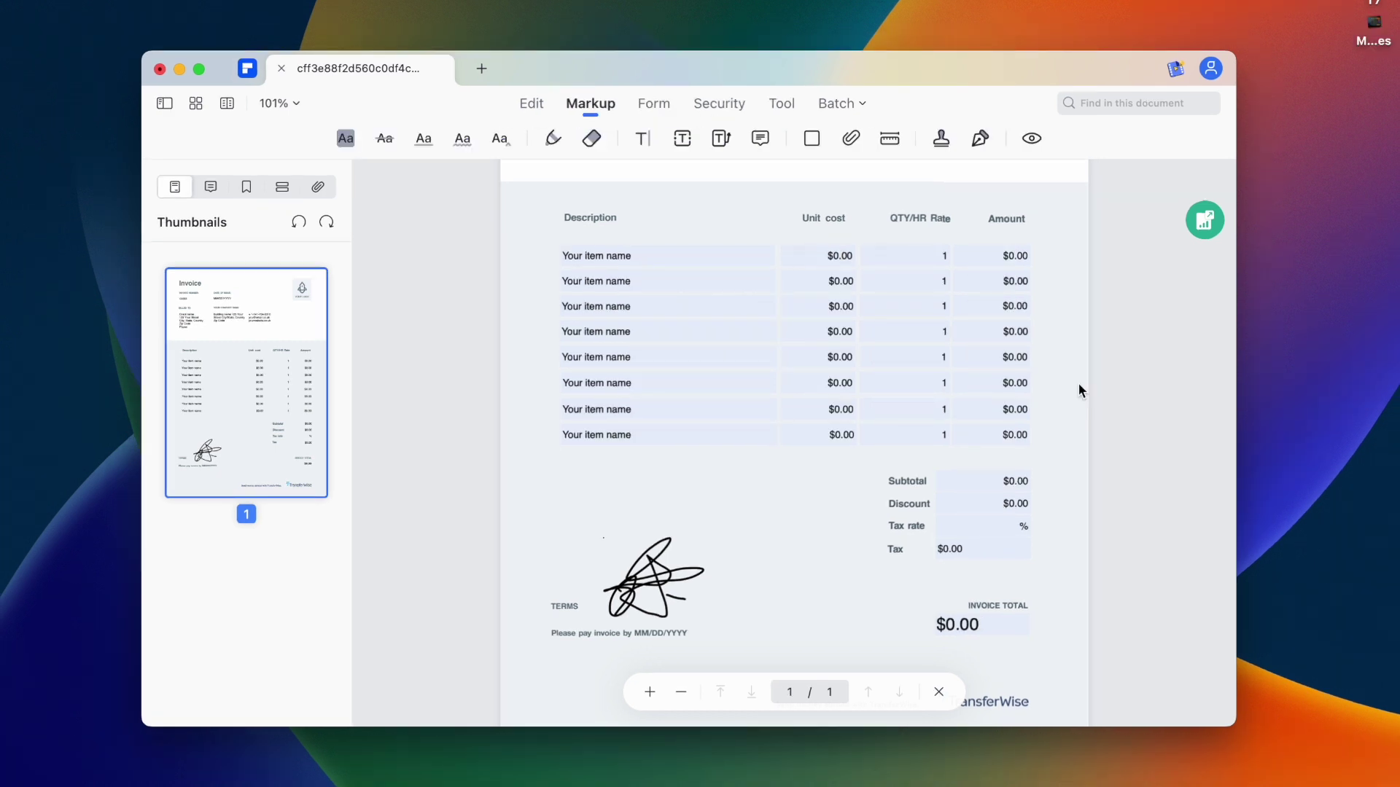
left_click(654, 103)
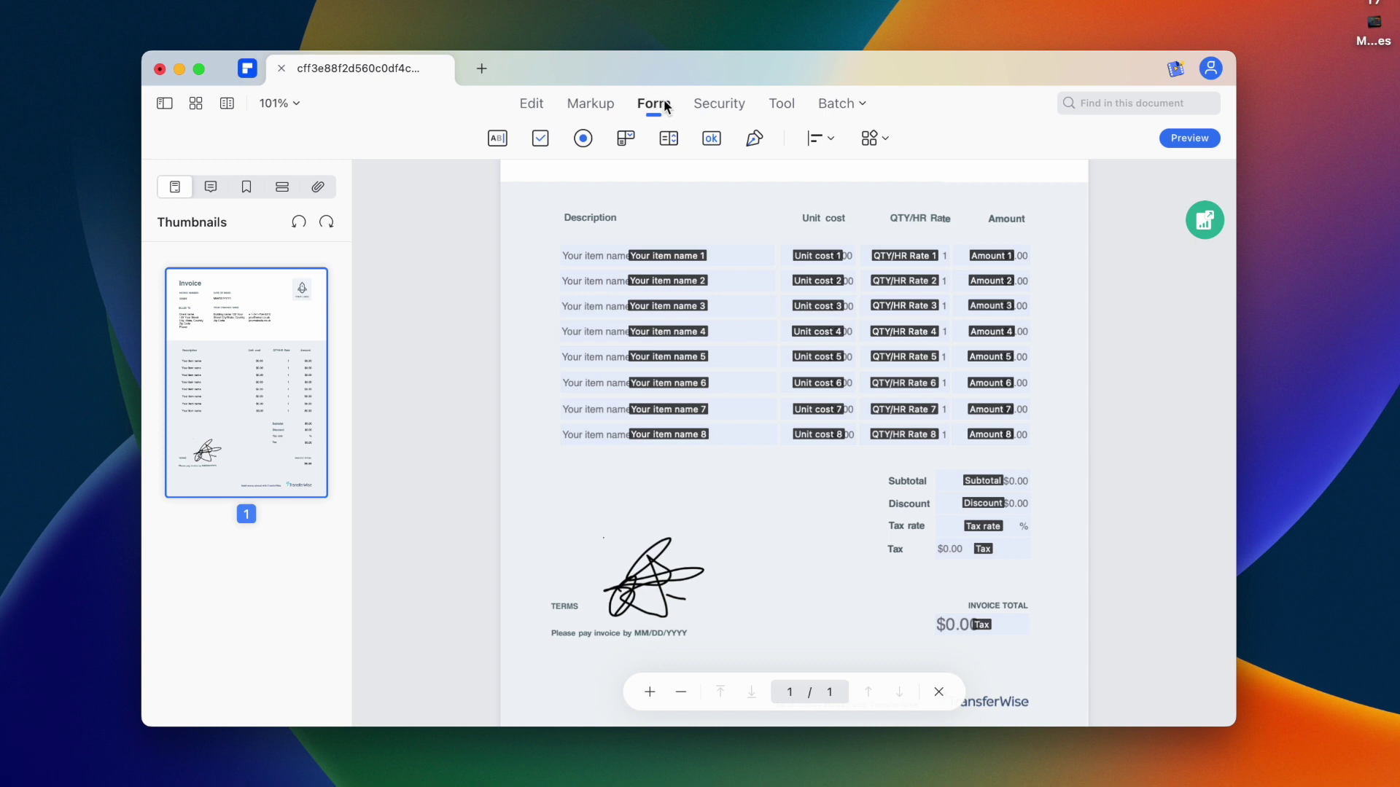
Draw a Digital Signature field just above the hand-drawn signature
left_click(755, 139)
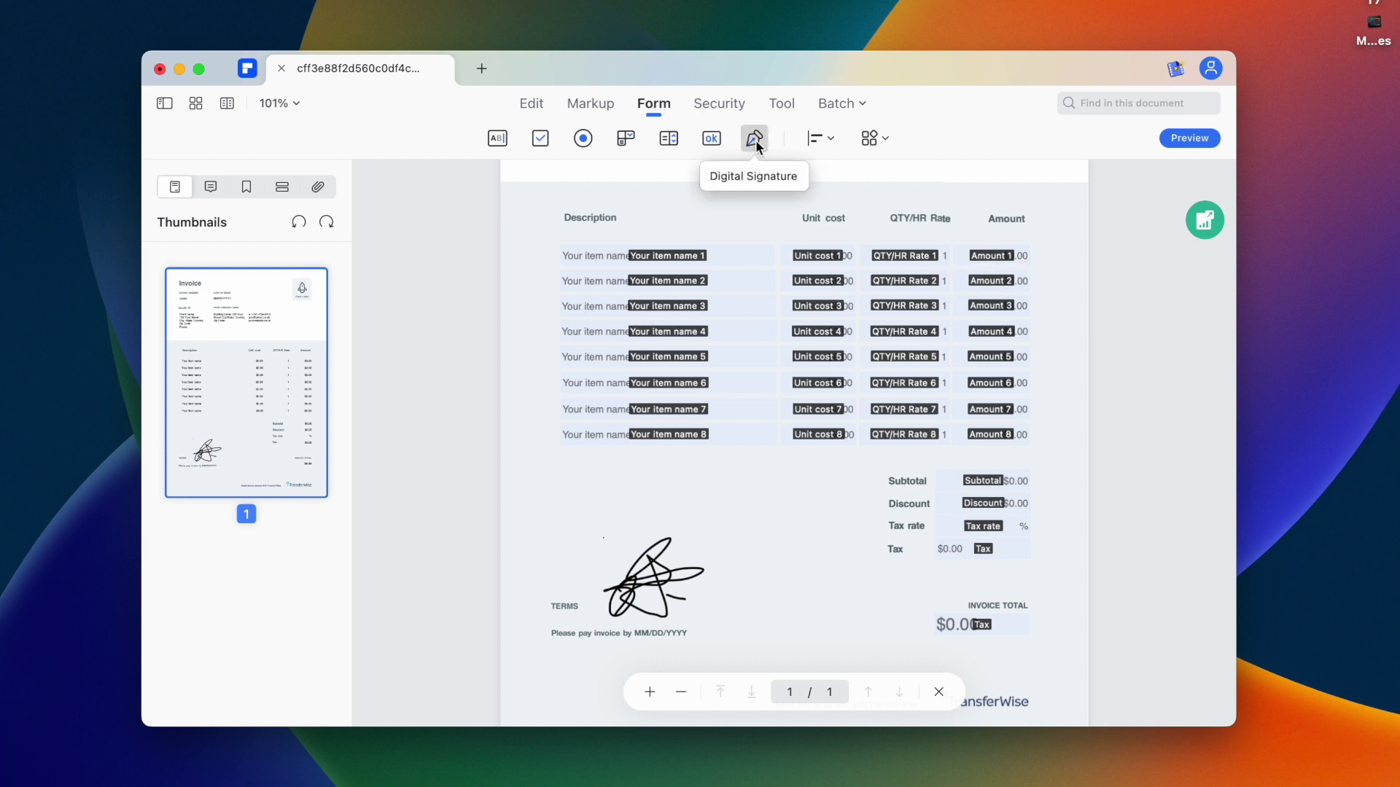
scroll(729, 562, "up", 5)
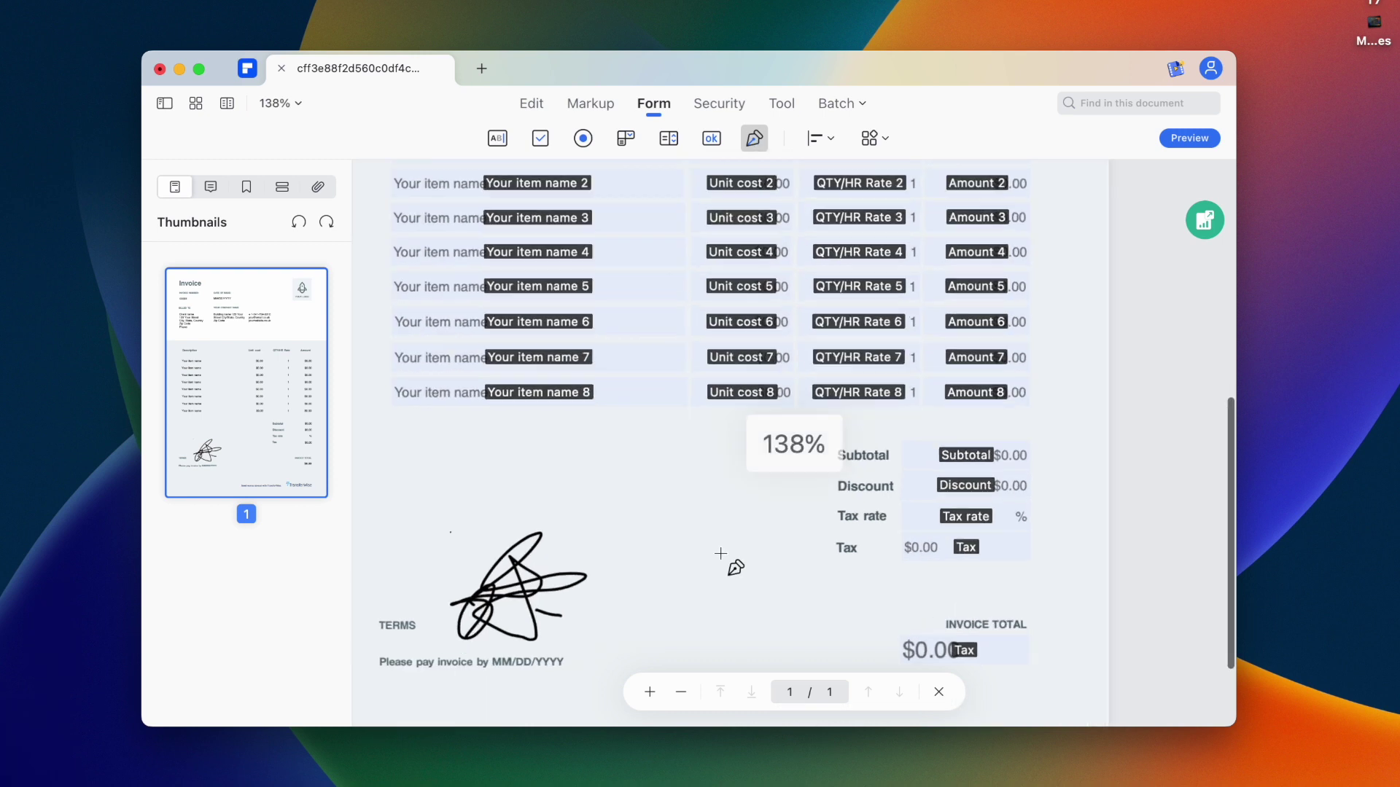
scroll(720, 554, "up", 5)
scroll(727, 562, "up", 1)
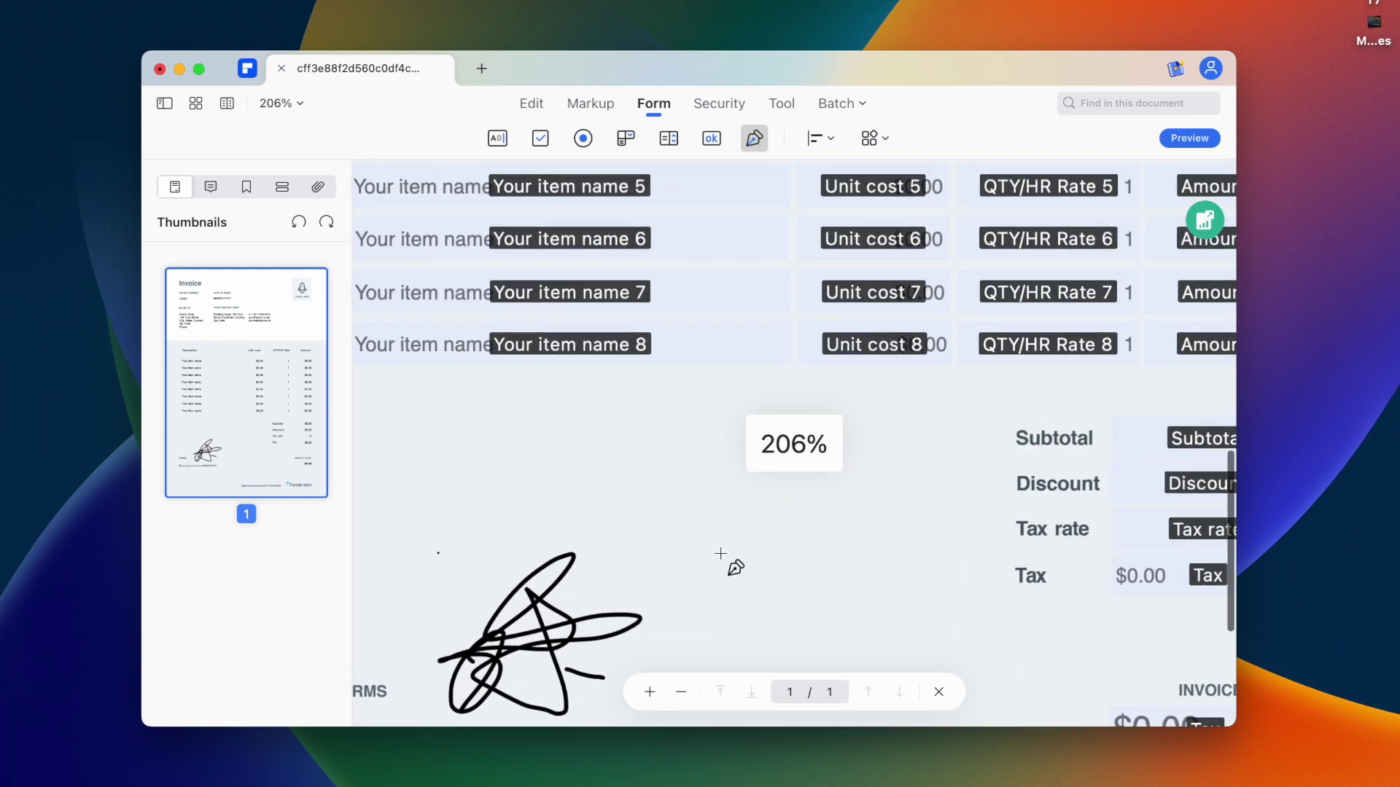
left_click_drag(419, 420, 717, 508)
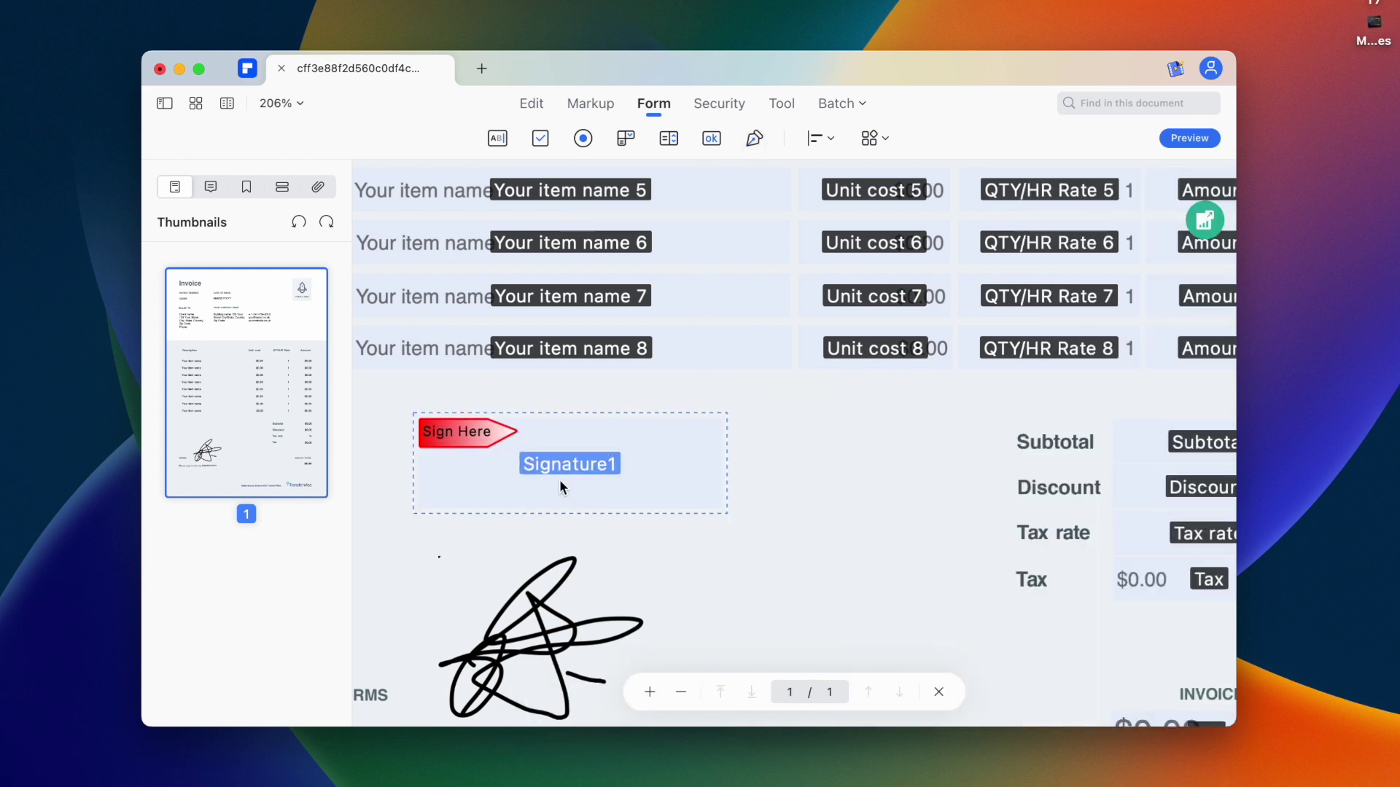
Preview the form and open the Signature1 field's Sign Document dialog
left_click(1196, 139)
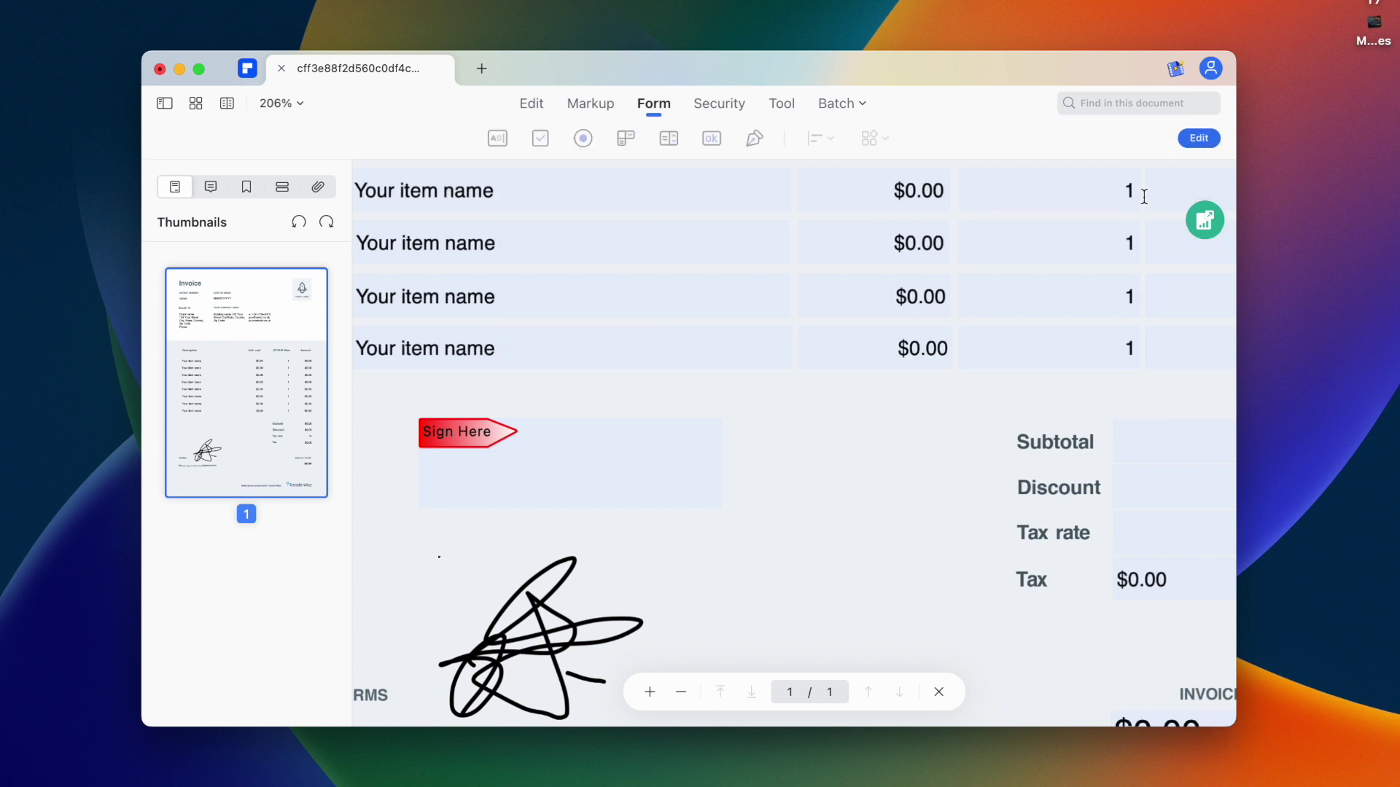
scroll(541, 485, "down", 2)
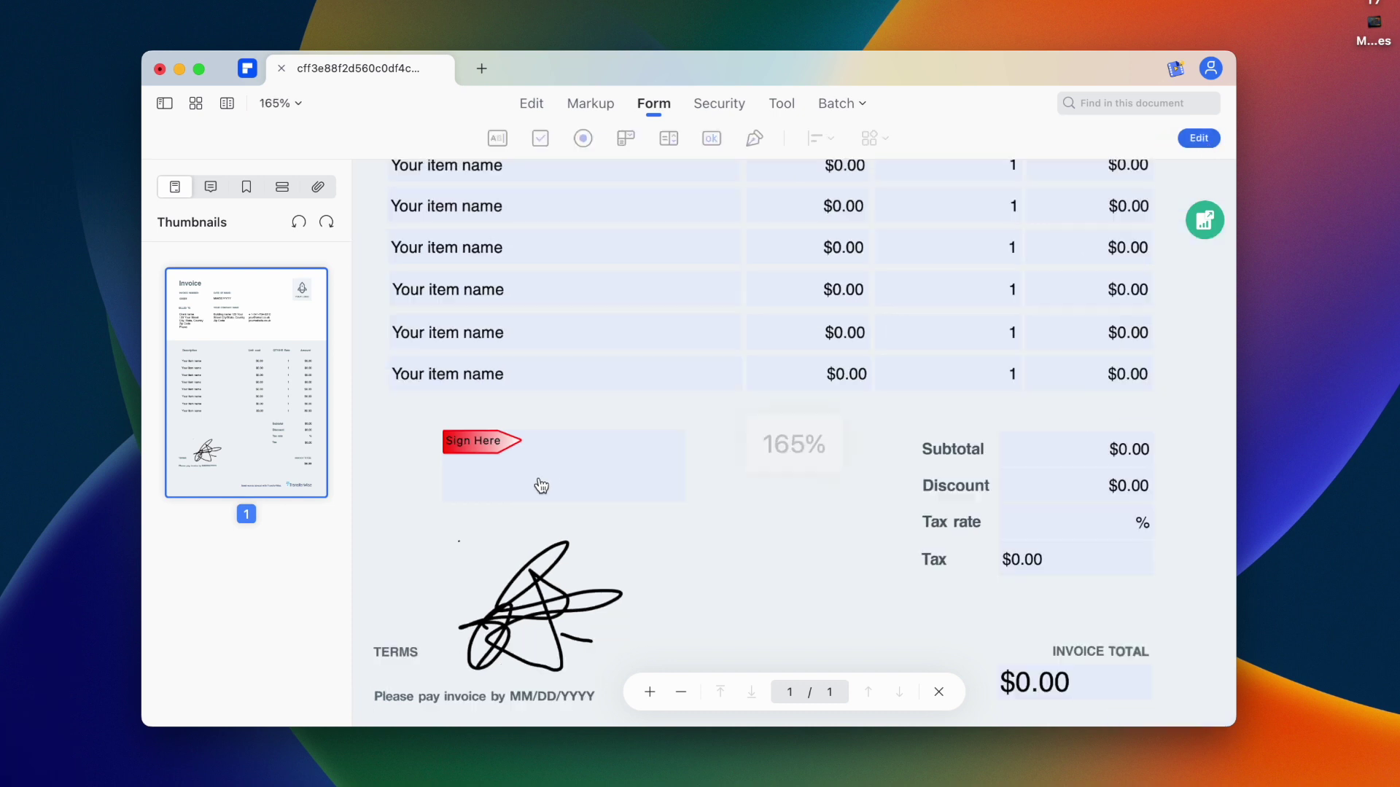
scroll(541, 485, "up", 4)
left_click(540, 484)
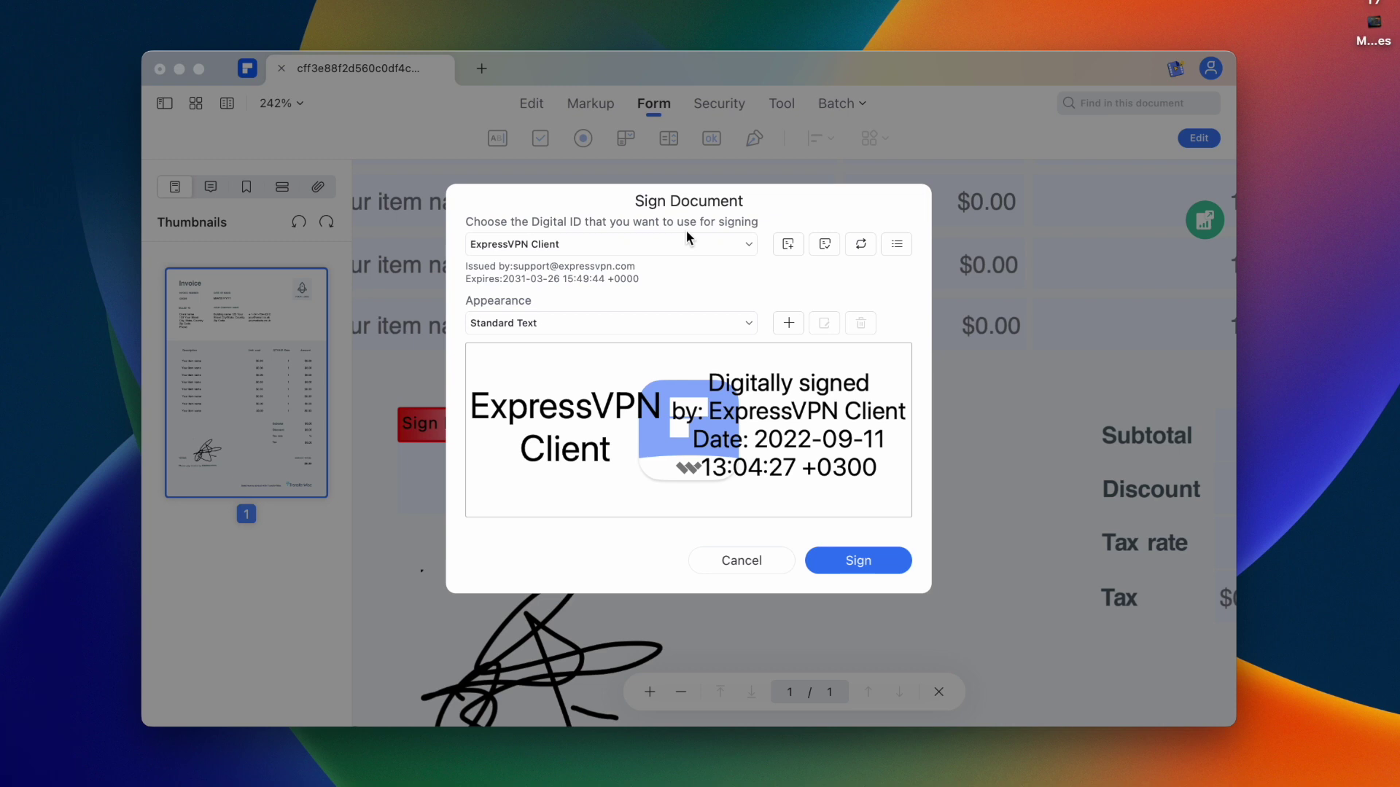
Sign the field with the personal digital ID and save the signed invoice
left_click(653, 247)
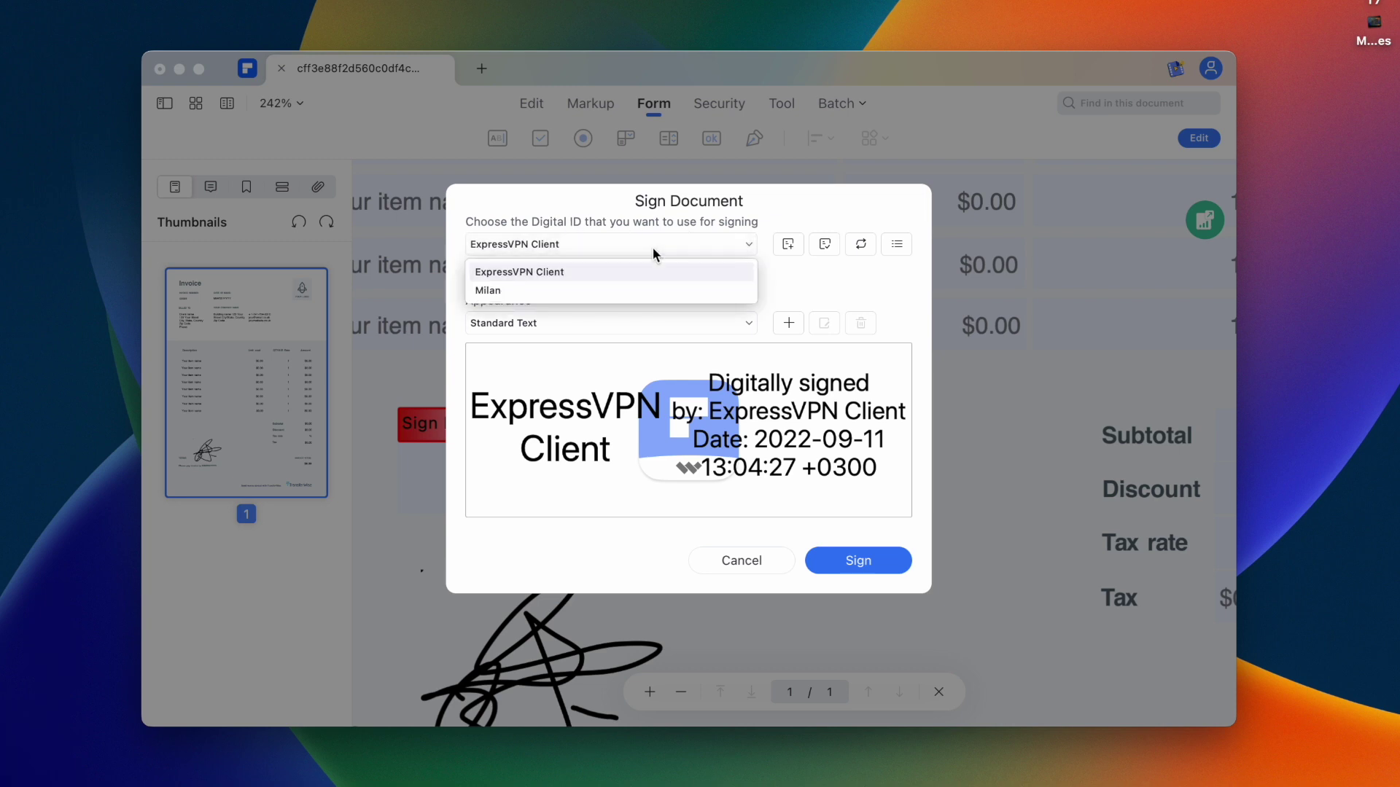
left_click(657, 291)
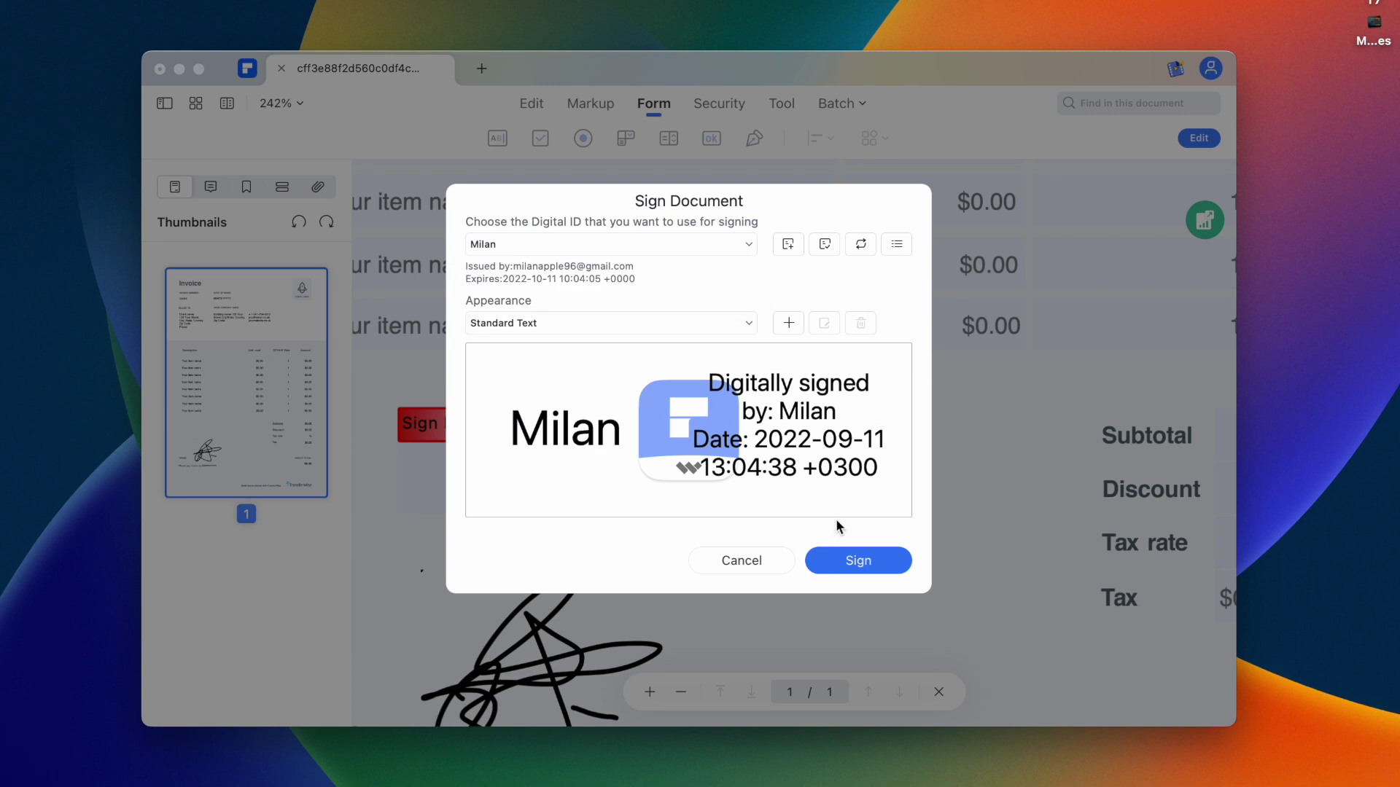
left_click(837, 561)
key("Return")
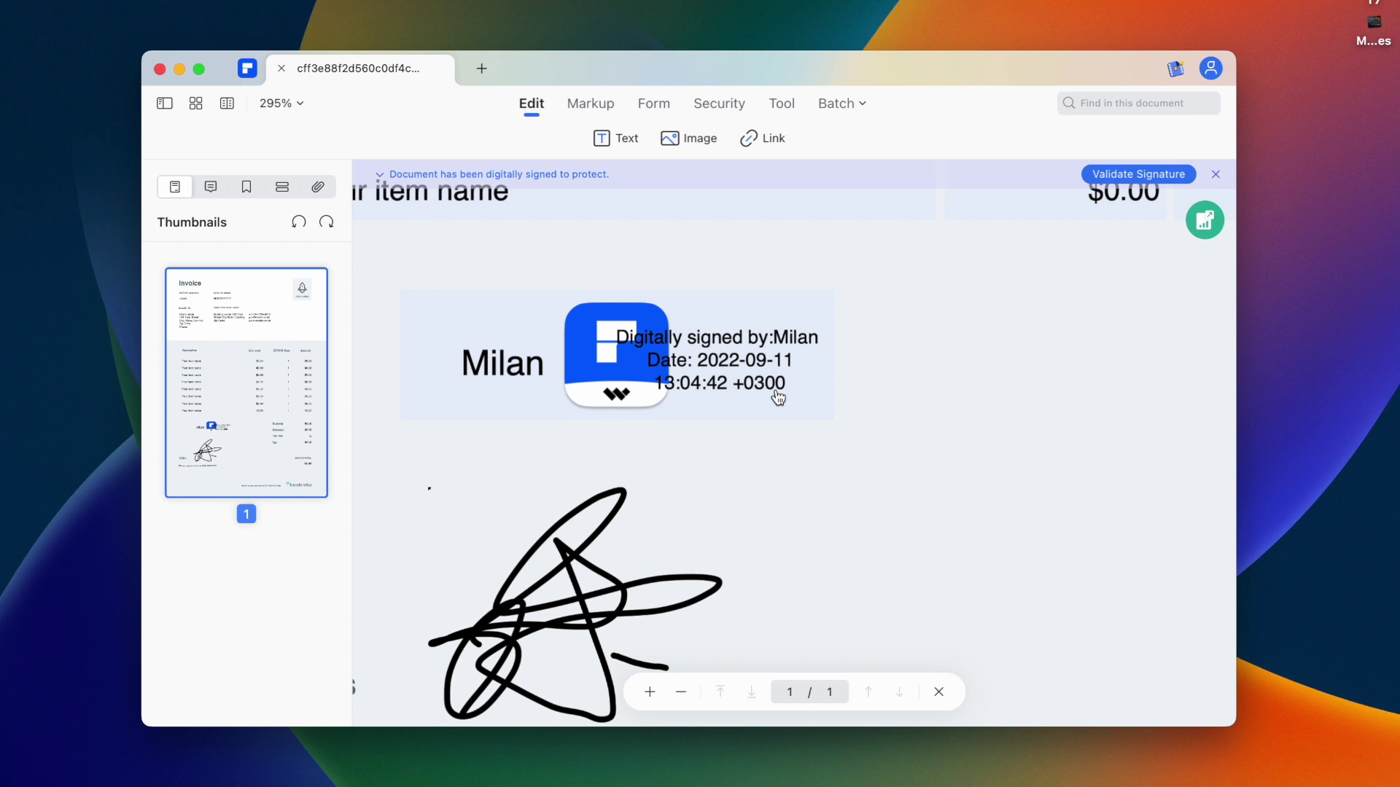
scroll(779, 397, "down", 10)
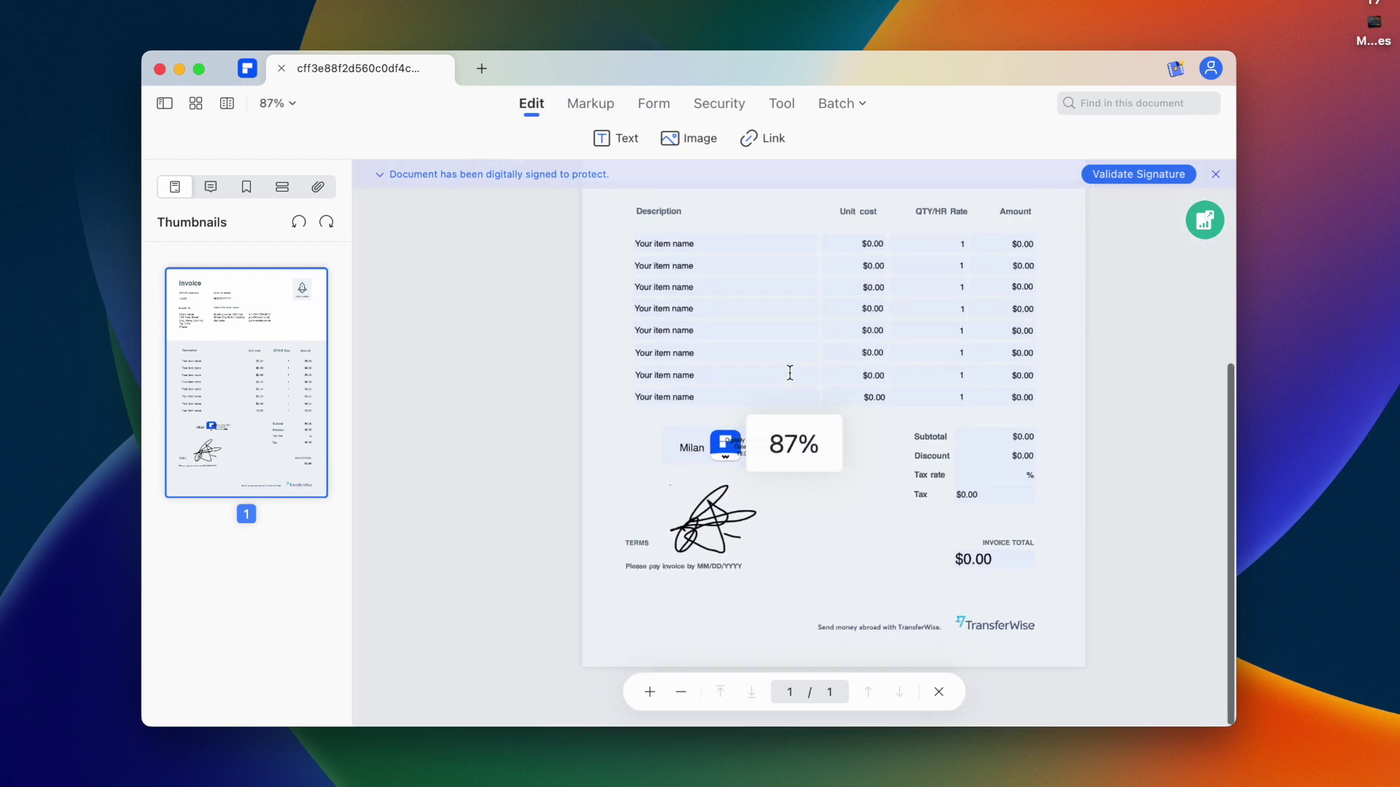
scroll(789, 373, "down", 1)
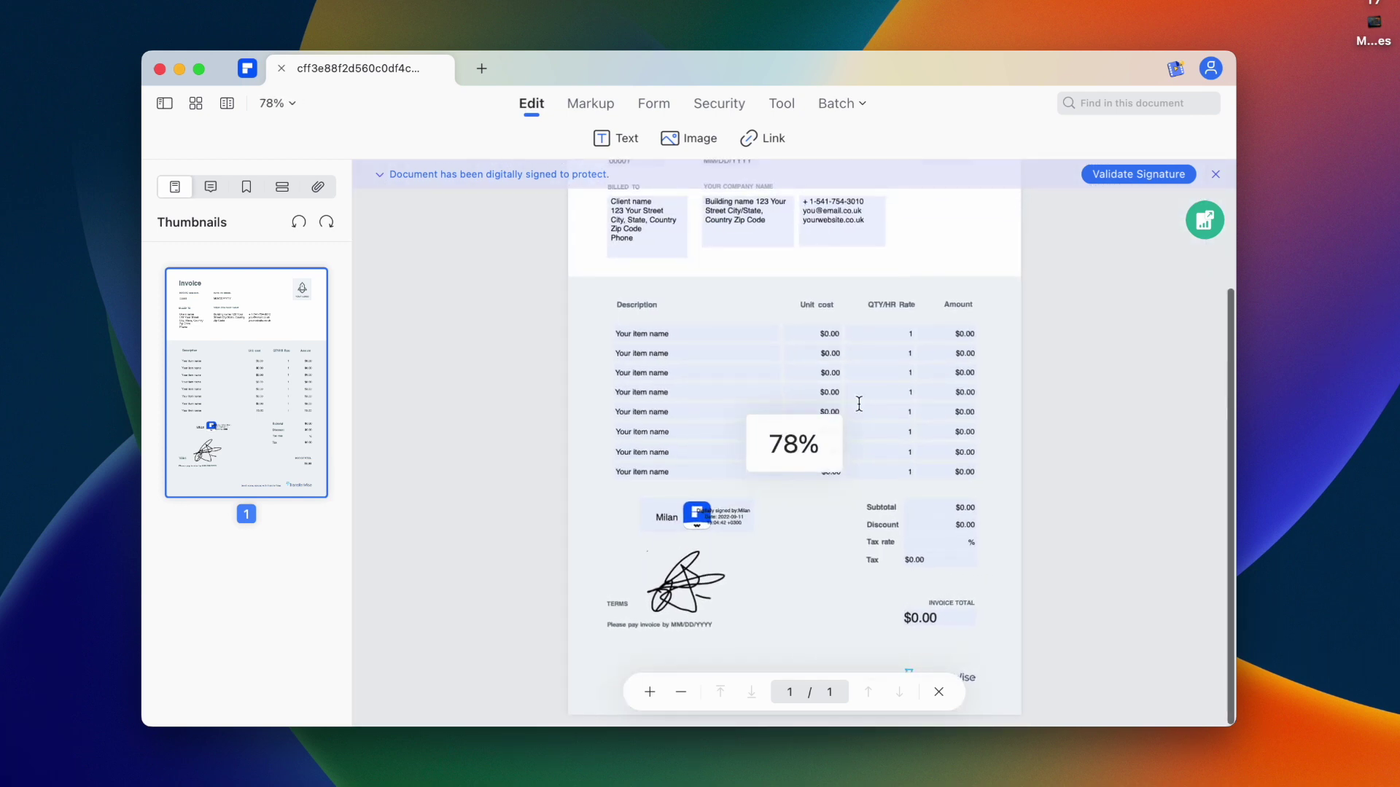
scroll(859, 403, "down", 2)
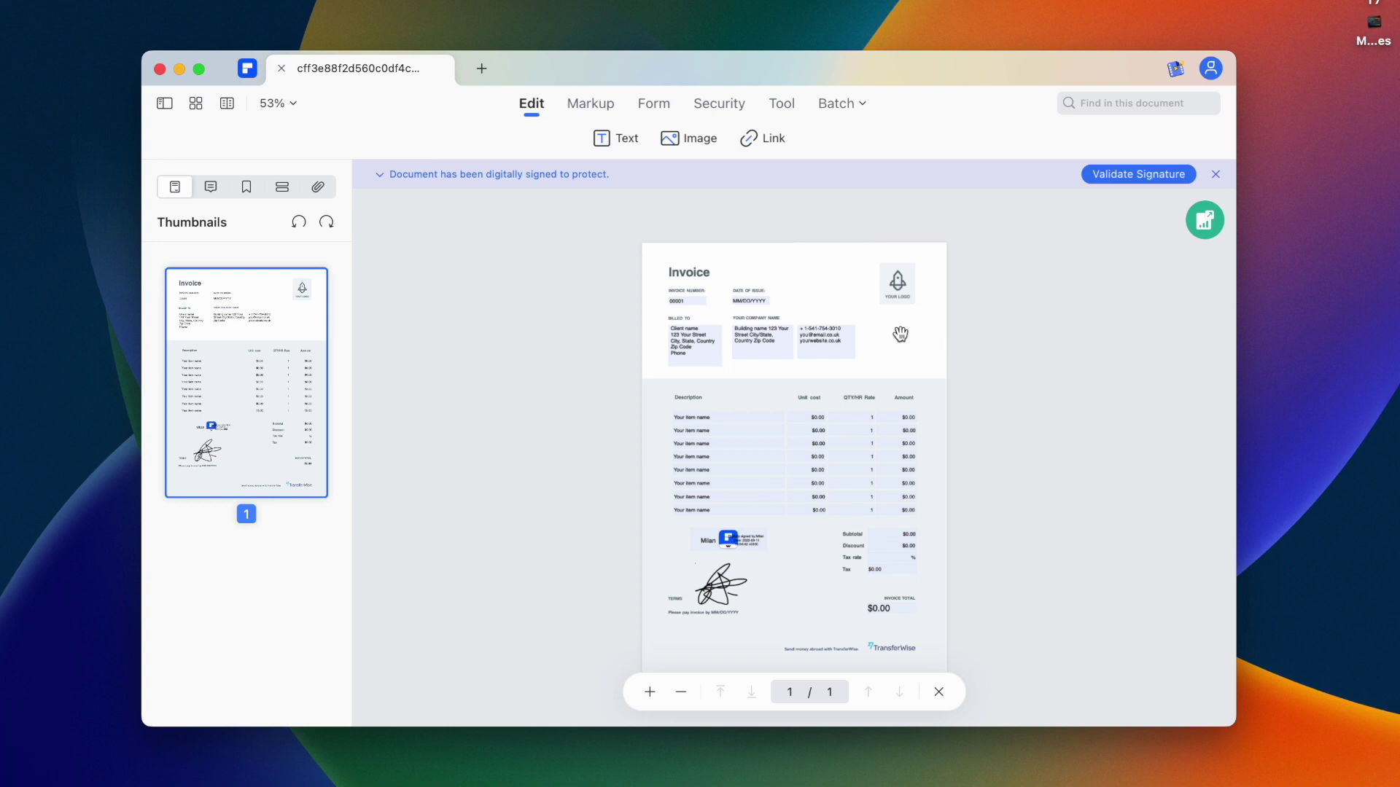
left_click(1167, 767)
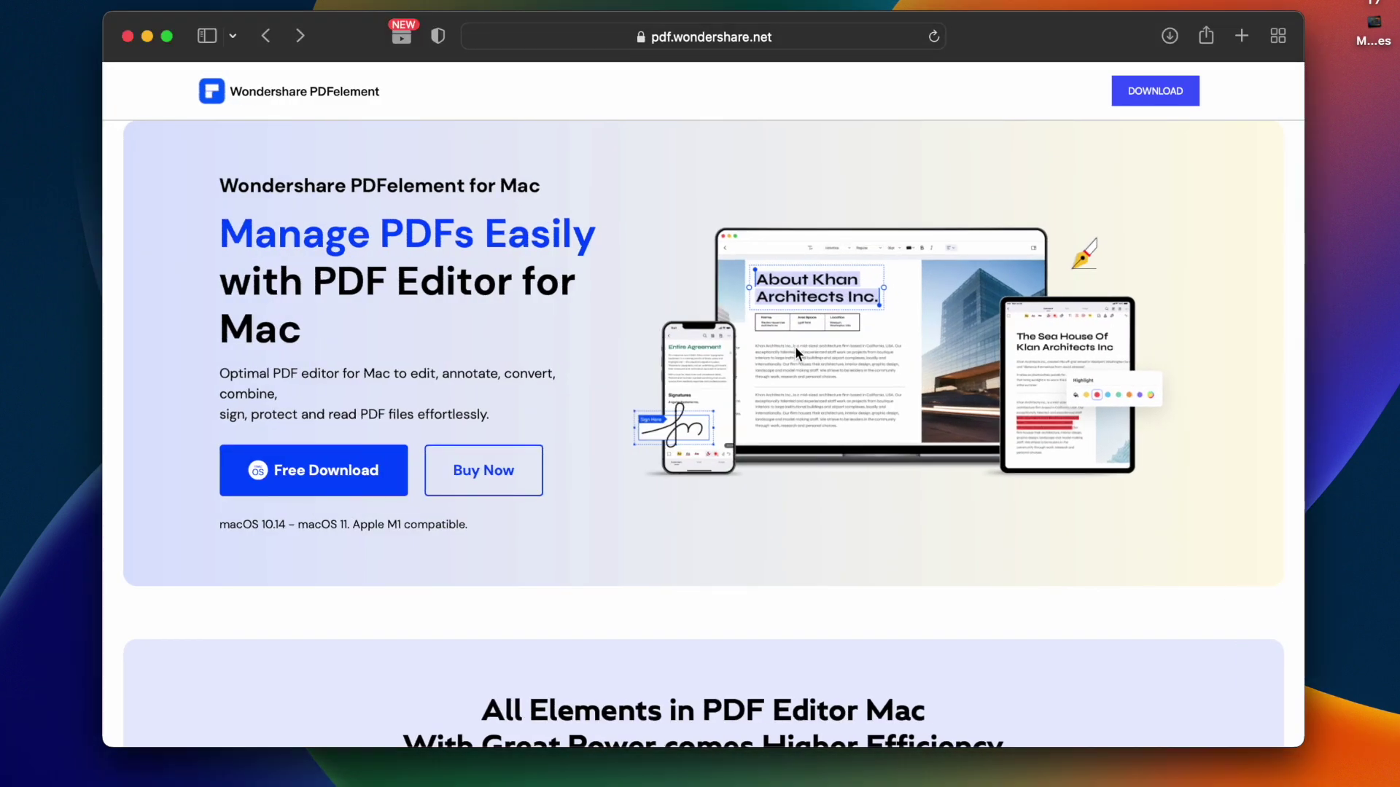